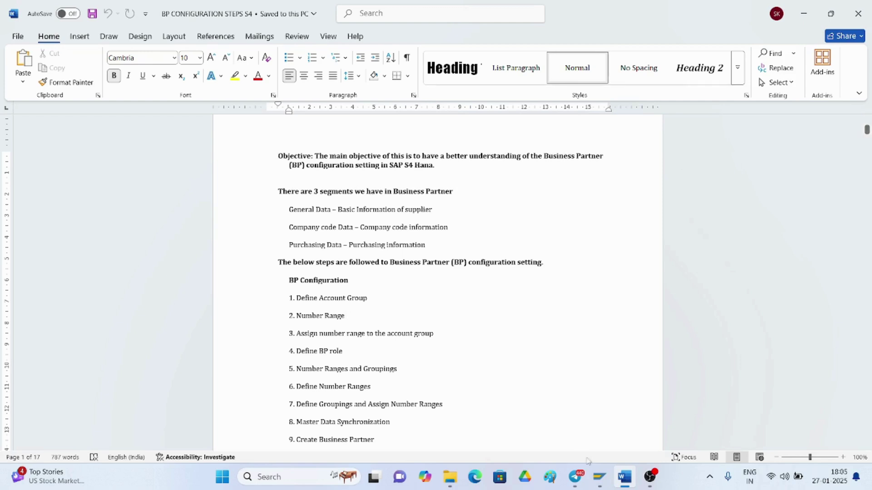
Switch to SAP Logon, open the system's logon screen, and log on with the user name and account password
left_click(600, 477)
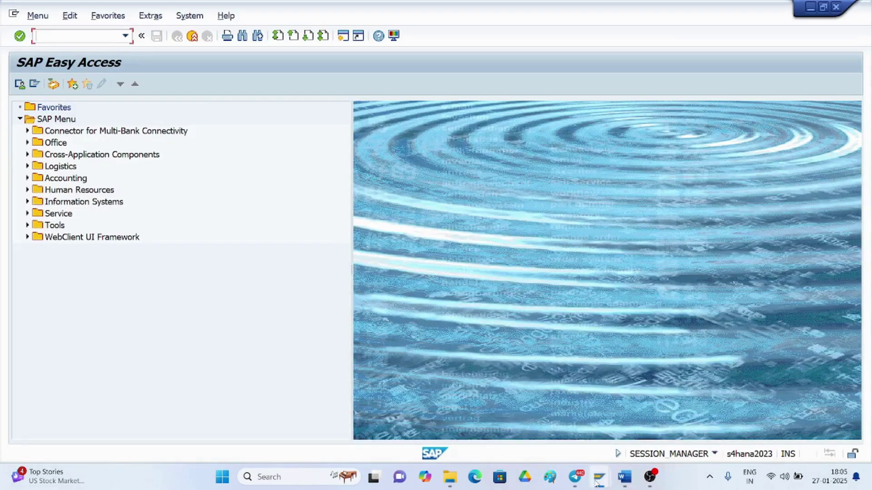
mouse_move(596, 483)
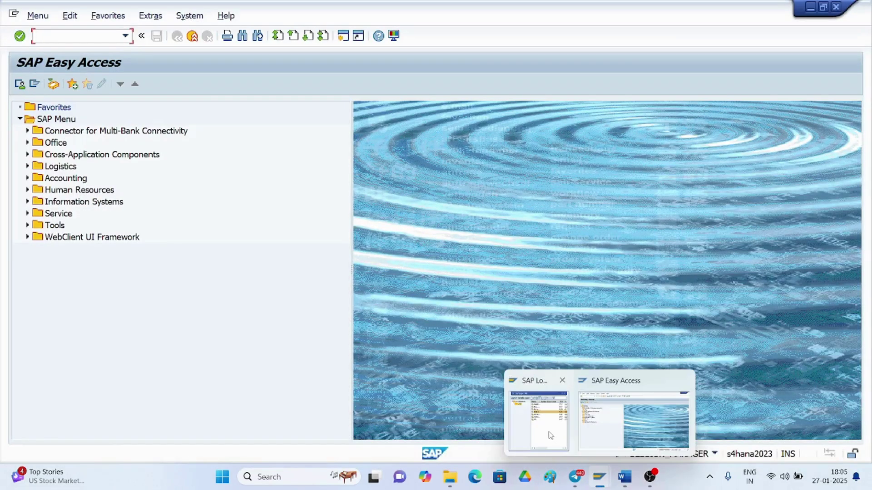
left_click(538, 420)
double_click(649, 126)
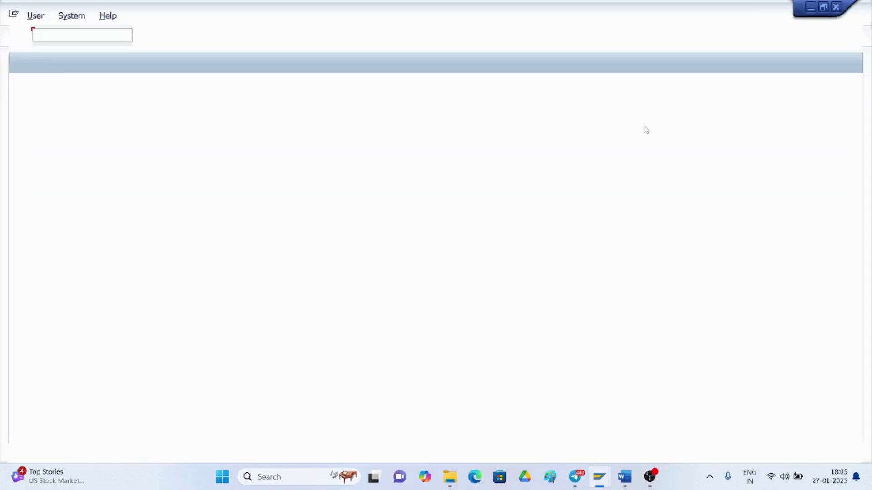
type("SUDH")
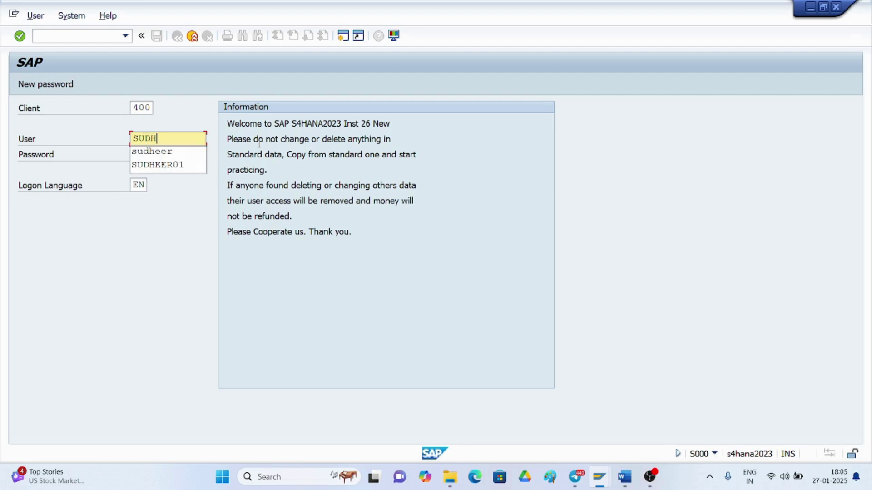
left_click(189, 158)
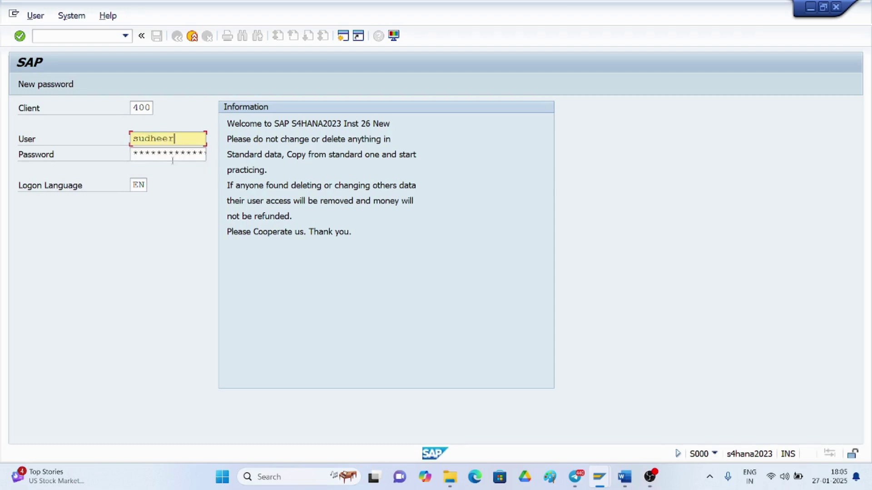
left_click(170, 155)
type("******")
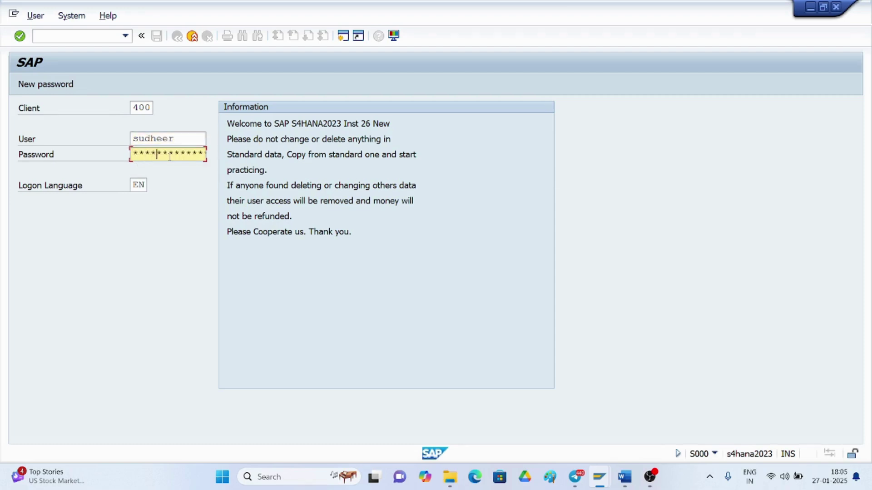
key("Return")
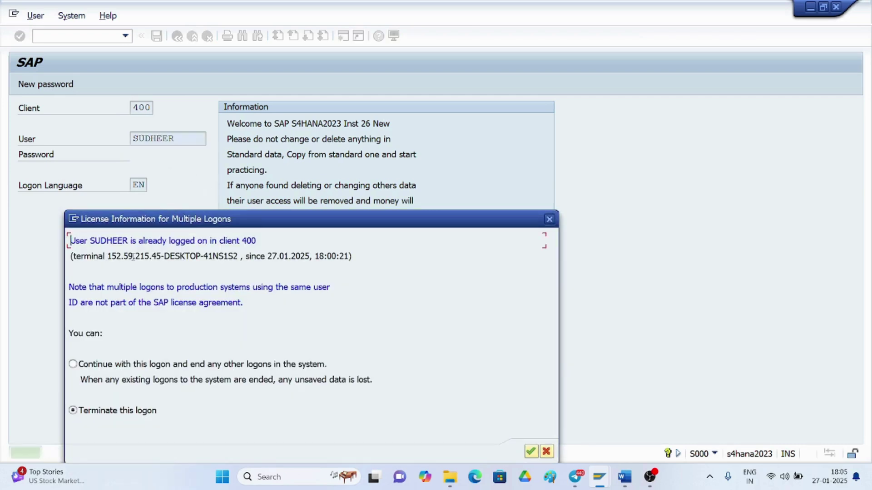
Continue with this logon, ending any other logons in the system, and dismiss the closed-session message
left_click(73, 364)
left_click(529, 451)
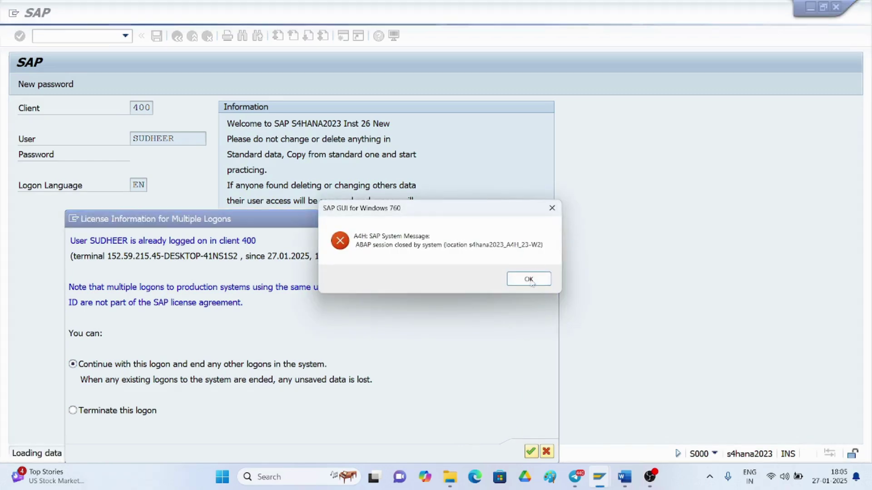
left_click(526, 280)
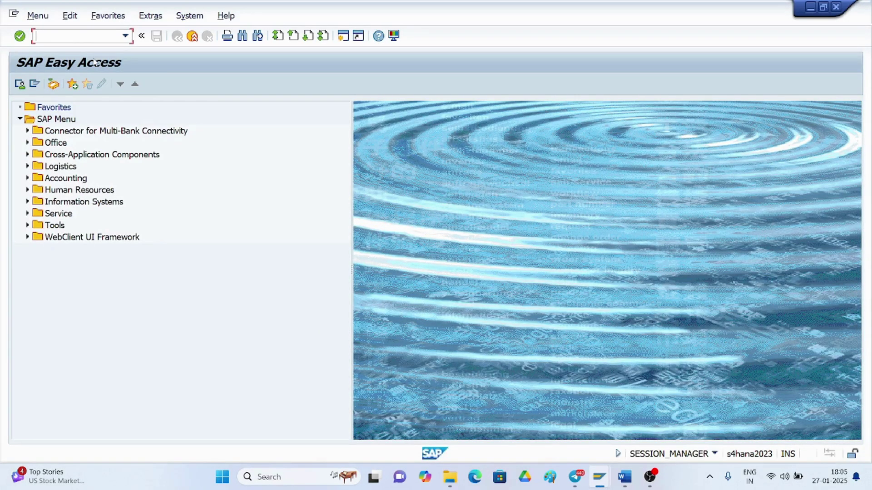
Review the BP configuration steps and the Define Account Group path in the Word document, and return to SAP
left_click(625, 476)
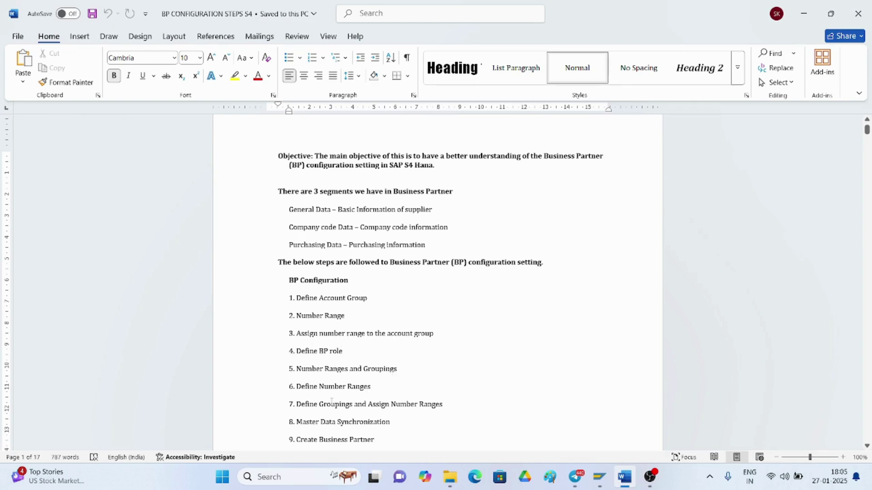
scroll(411, 406, "down", 1)
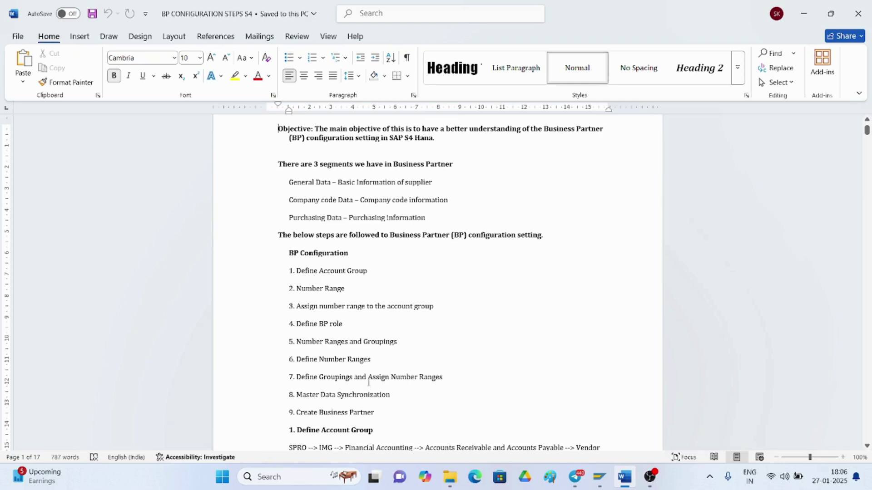
scroll(370, 356, "down", 5)
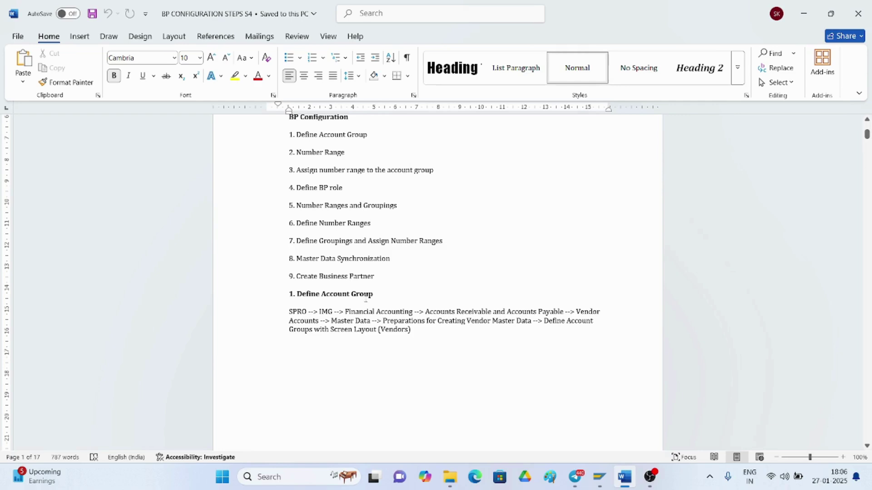
scroll(396, 335, "down", 1)
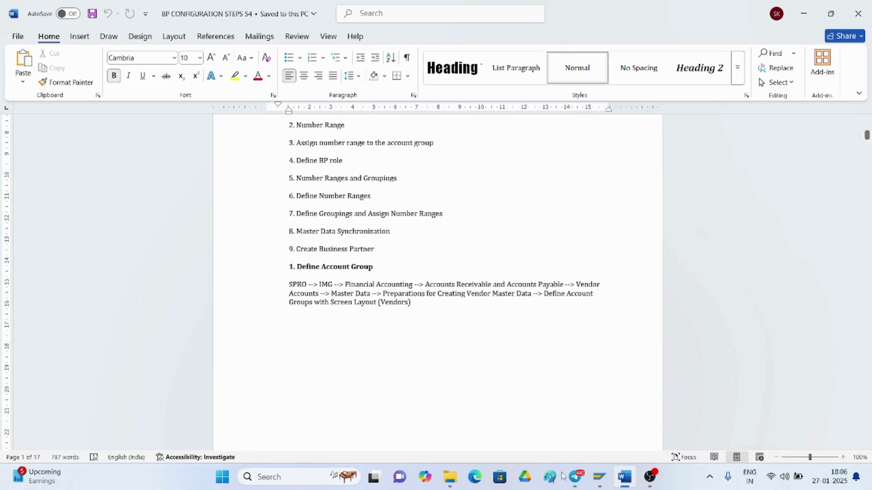
left_click(599, 477)
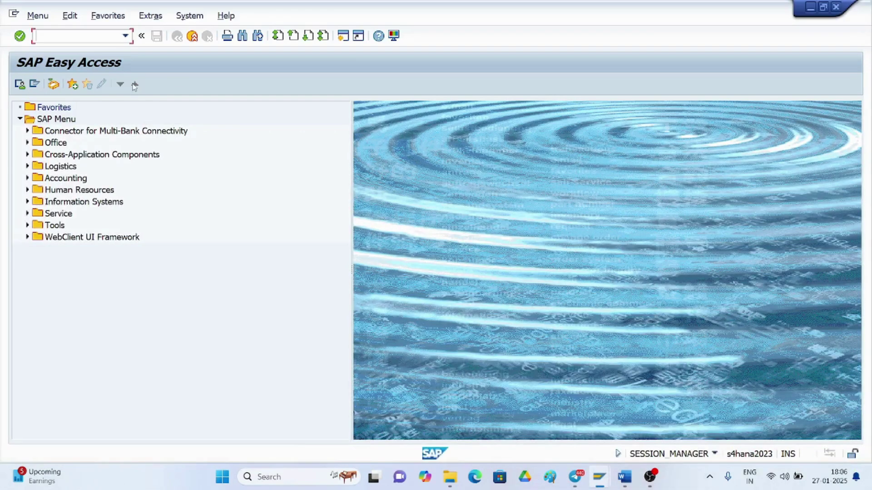
Try to start the customizing transaction with the command /SPRO
left_click(125, 37)
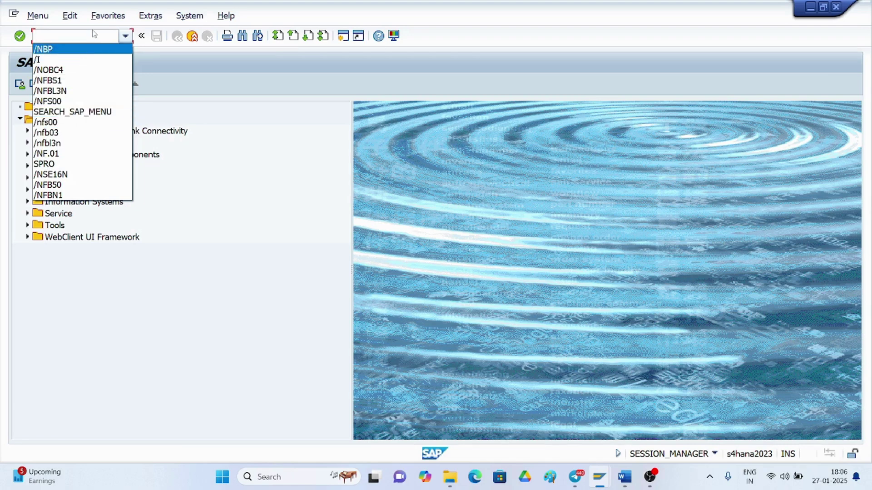
type("/SPRO")
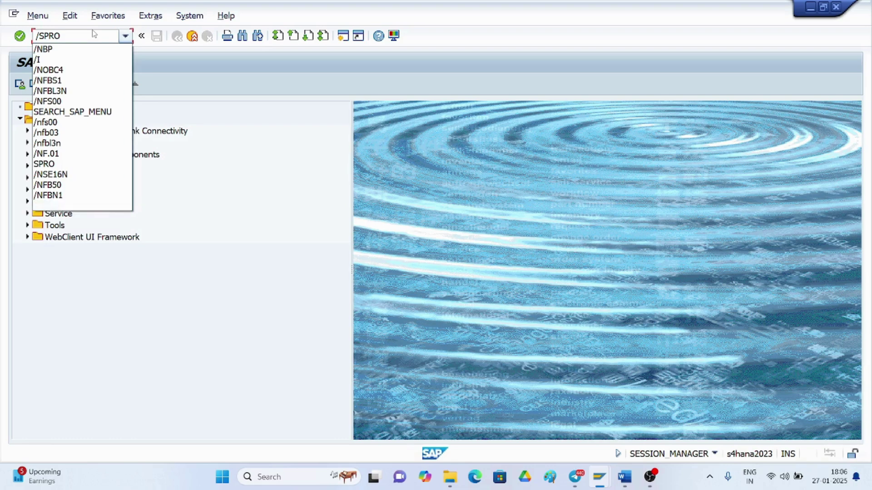
key("Return")
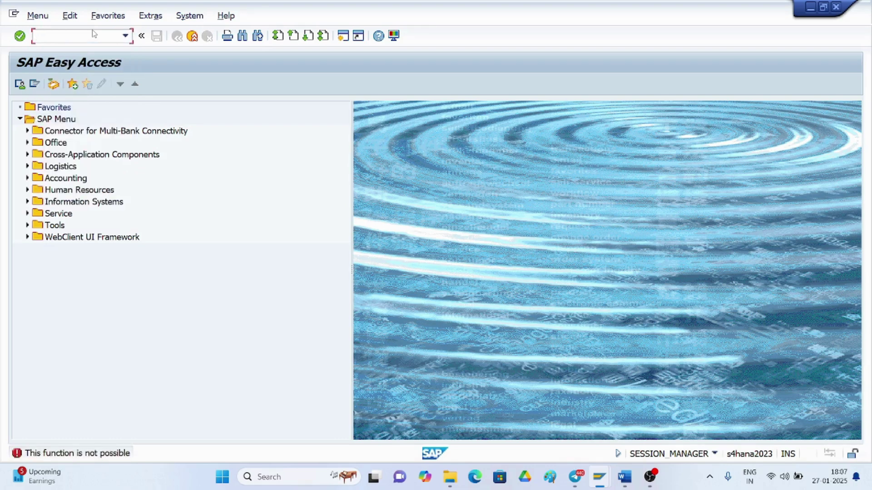
Start transaction SPRO and display the SAP Reference IMG
type("SPRO")
key("Return")
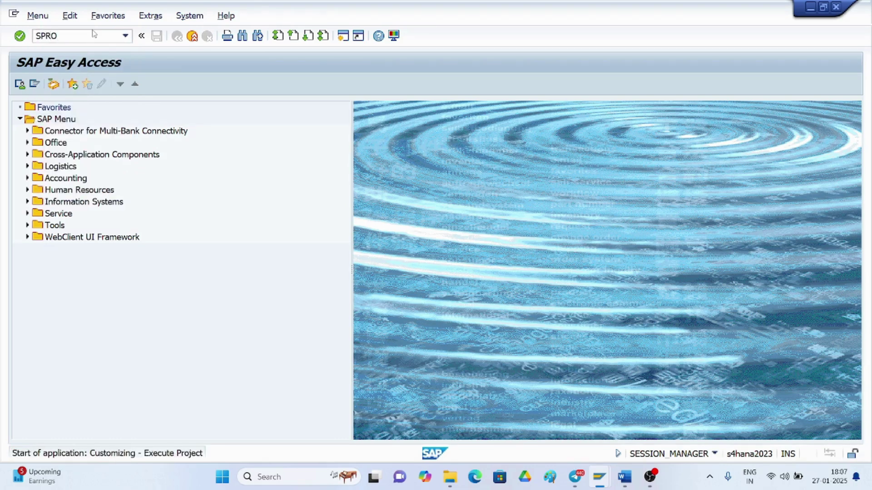
left_click(82, 87)
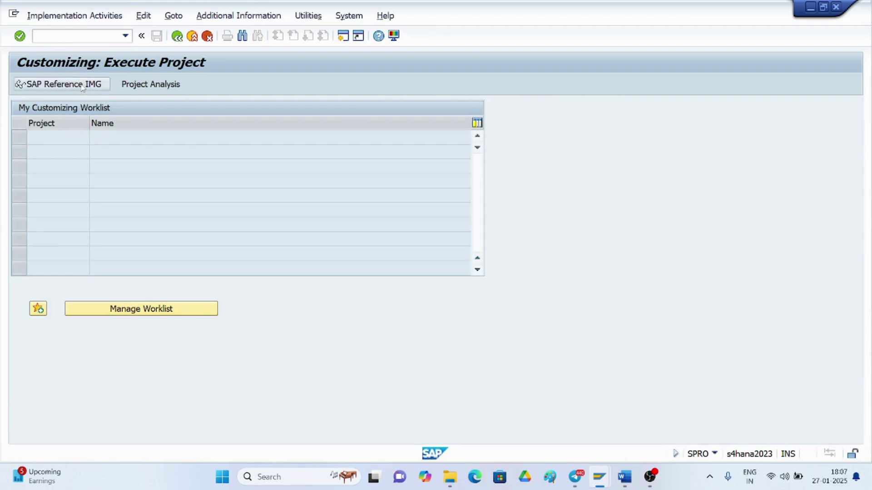
key("alt+Tab")
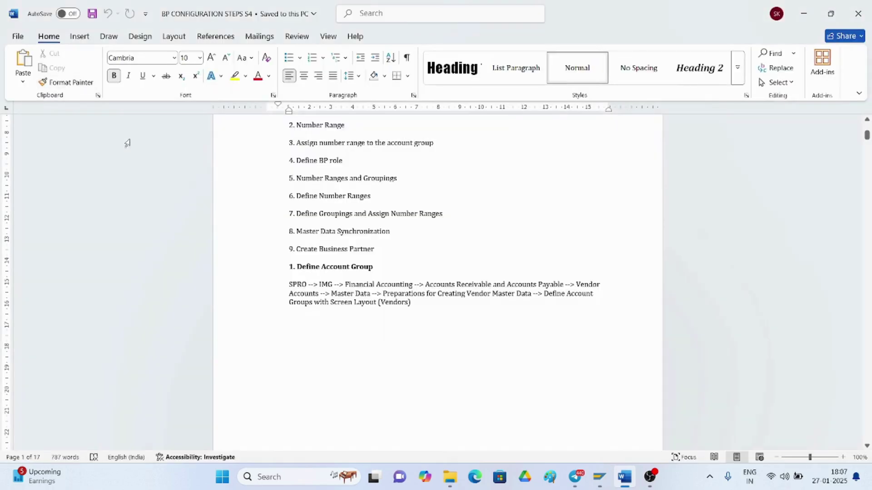
key("alt+Tab")
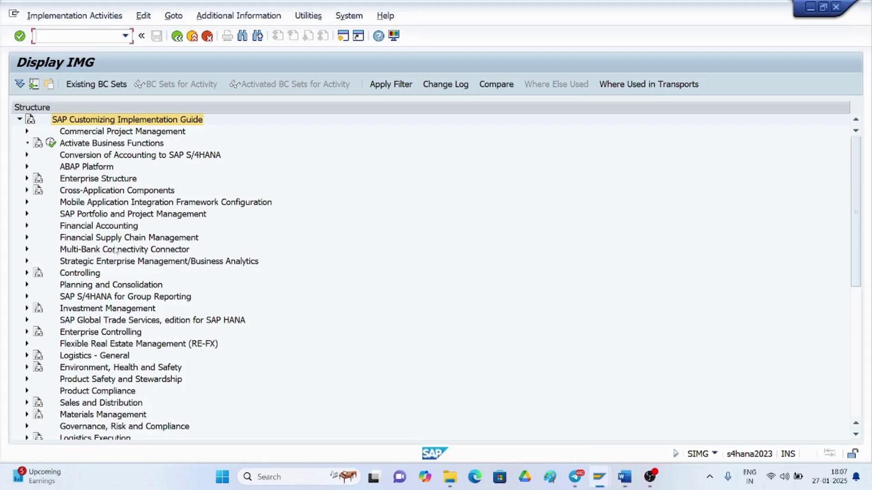
Open Define Account Groups with Screen Layout (Vendors) under Financial Accounting, Accounts Receivable and Accounts Payable, Supplier Accounts, Master Data, Preparations for Creating Supplier Master Data
left_click(28, 227)
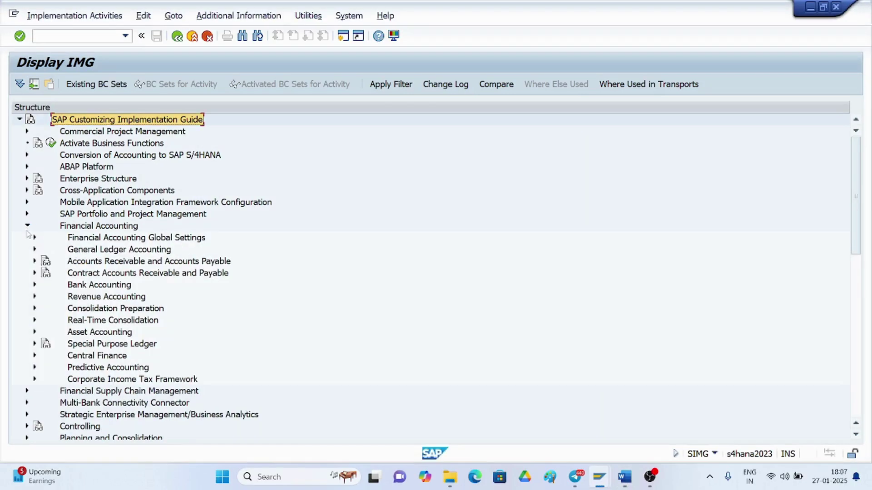
left_click(35, 261)
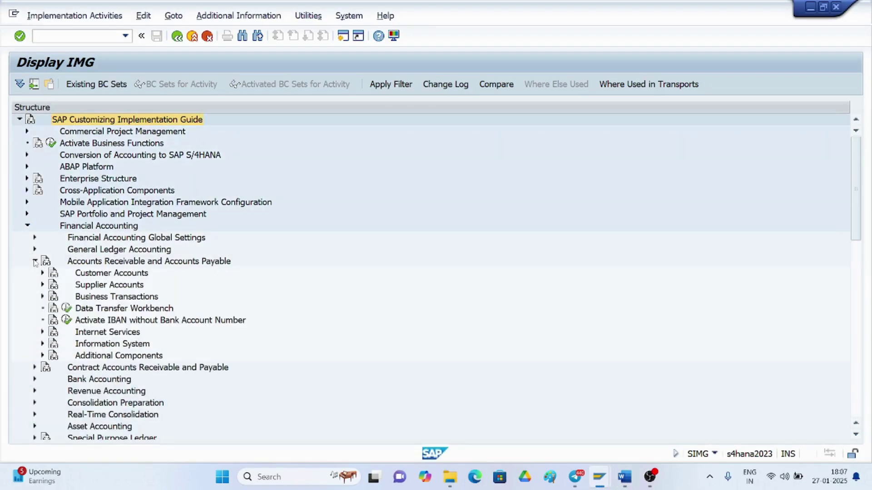
left_click(43, 284)
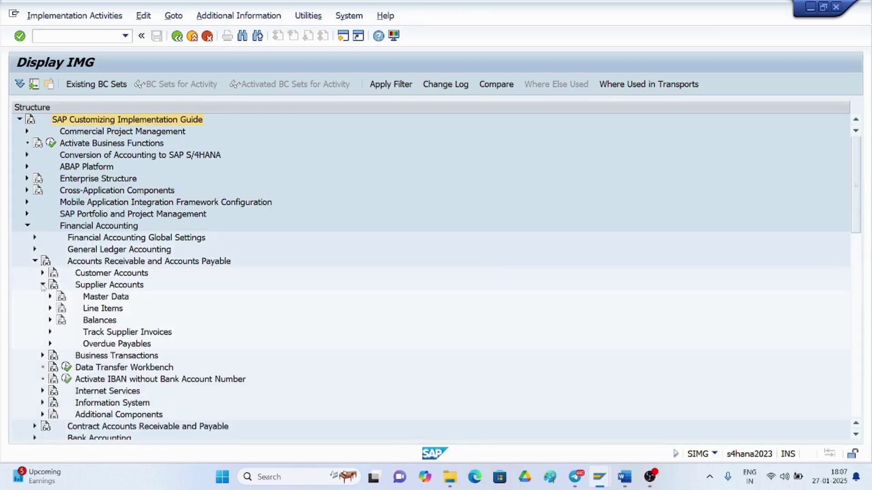
left_click(50, 296)
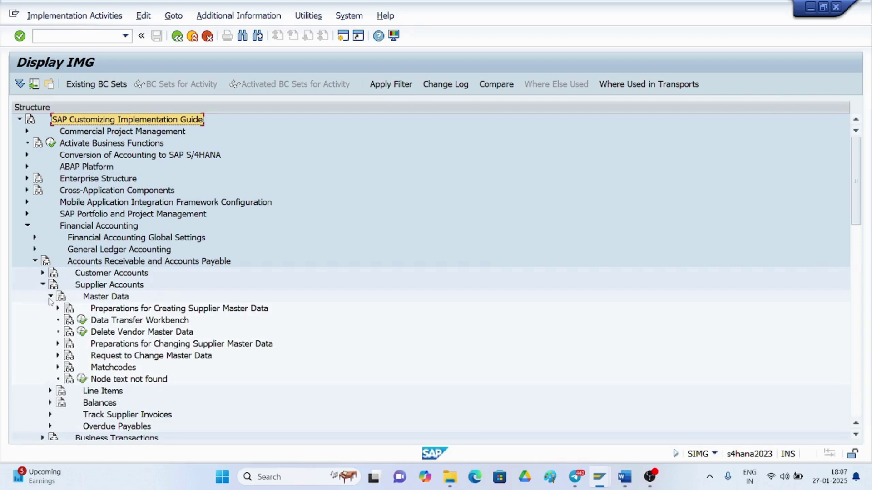
key("alt+Tab")
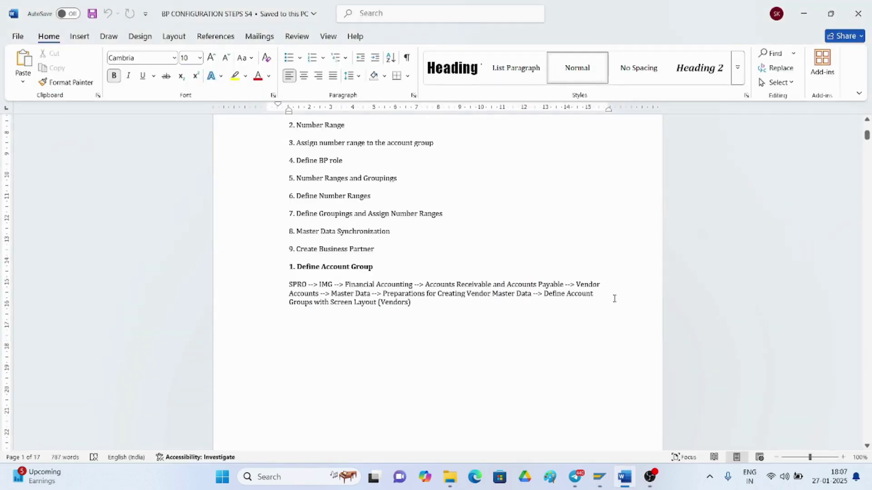
key("alt+Tab")
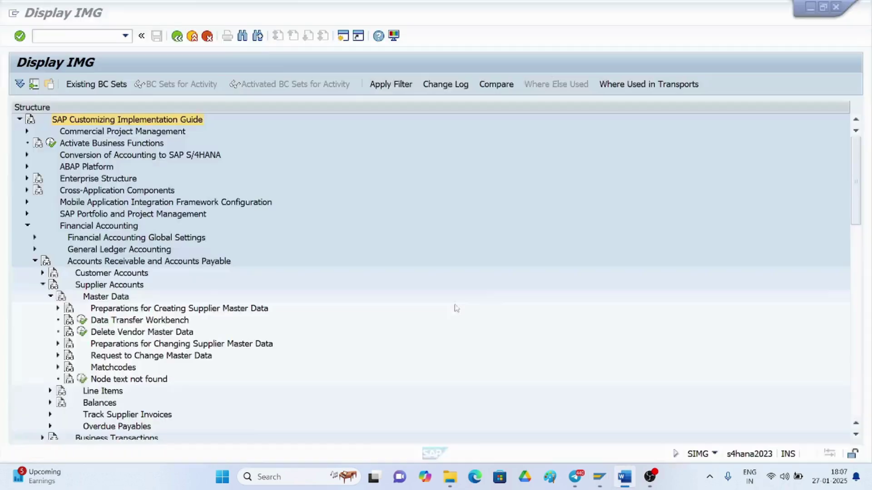
left_click(57, 308)
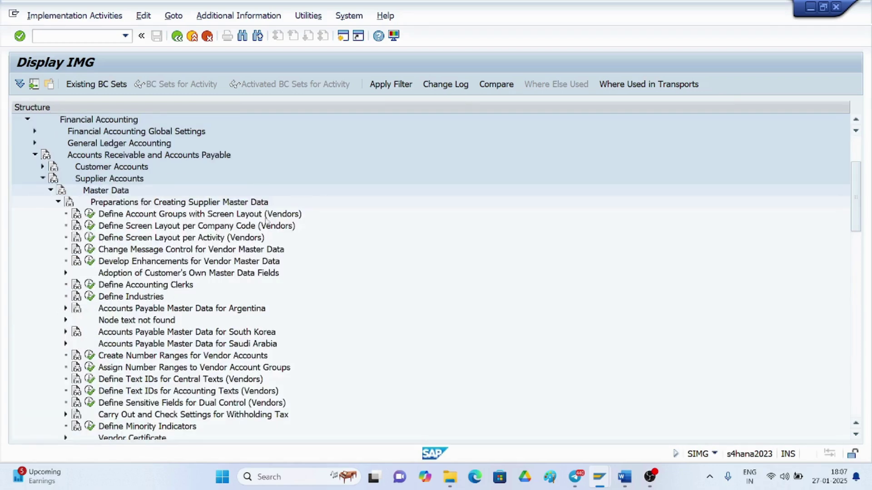
left_click(90, 214)
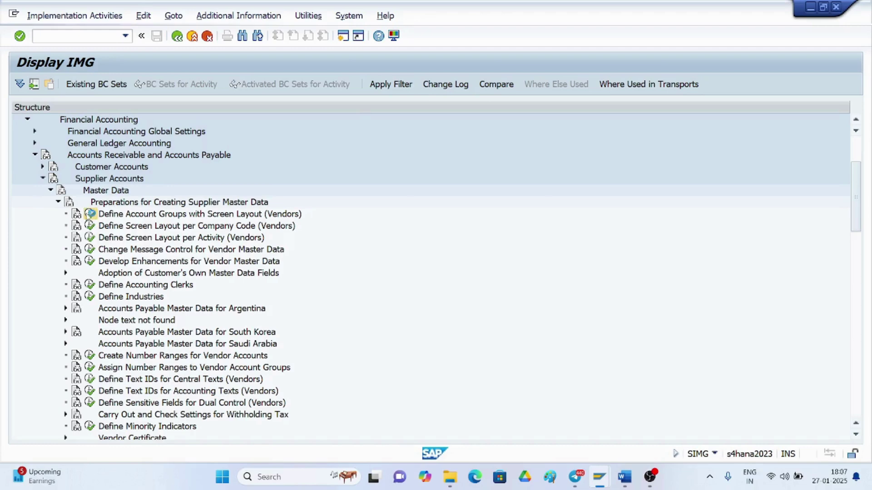
Create a new account group entry BAJJ with the meaning VENDOR ACCOUNT GROUP FOR BAJAJ
left_click(70, 84)
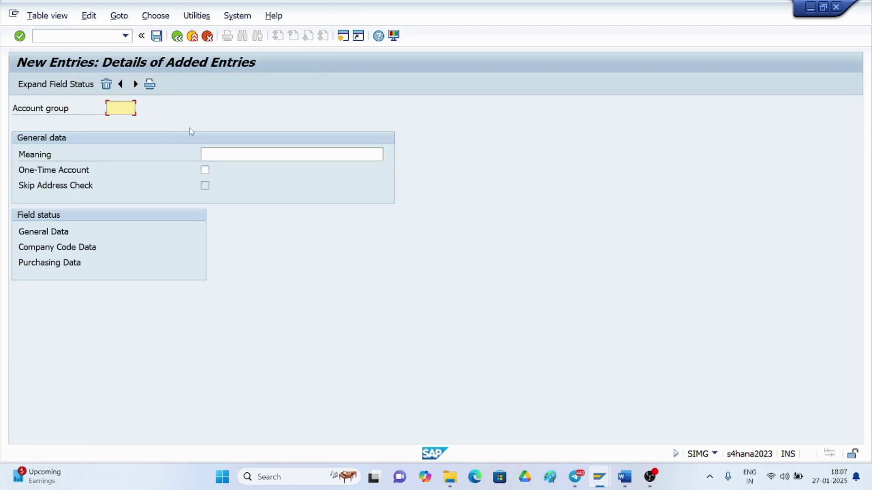
type("BA")
type("JJ")
left_click(220, 154)
type("V")
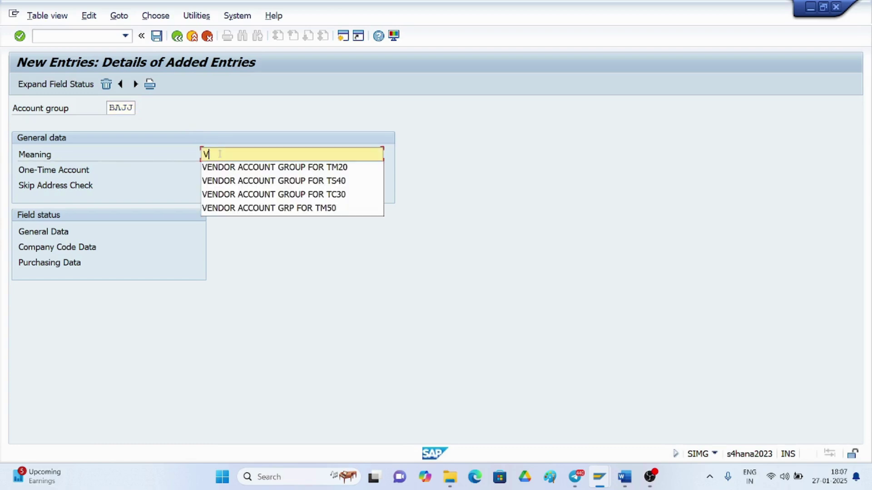
type("ENDOR ACCOUNT GROU")
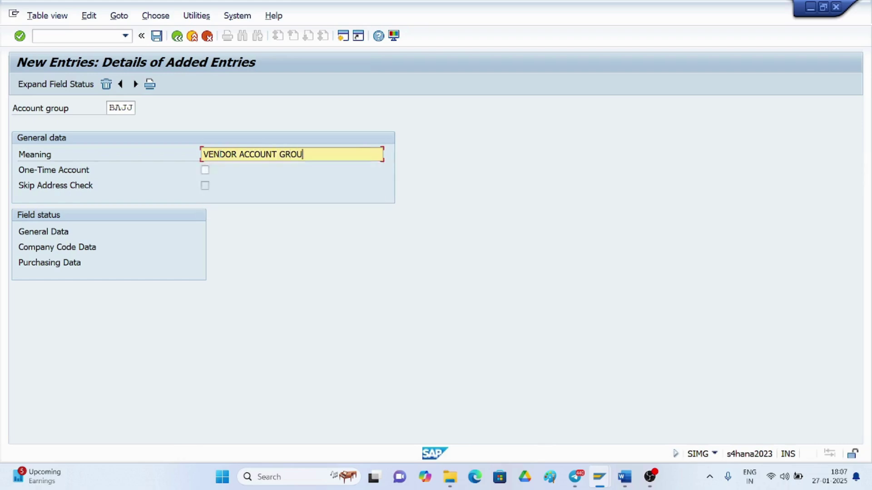
type("P FOR BAJAJ")
Save the new vendor account group to the customizing request BAJAJ GROUP OF COMPANIES, accepting the key namespace warning
left_click(156, 36)
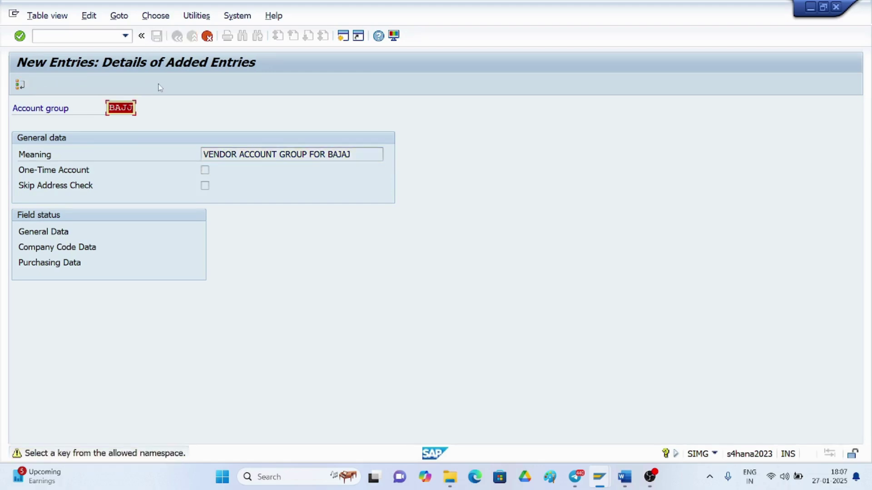
key("Return")
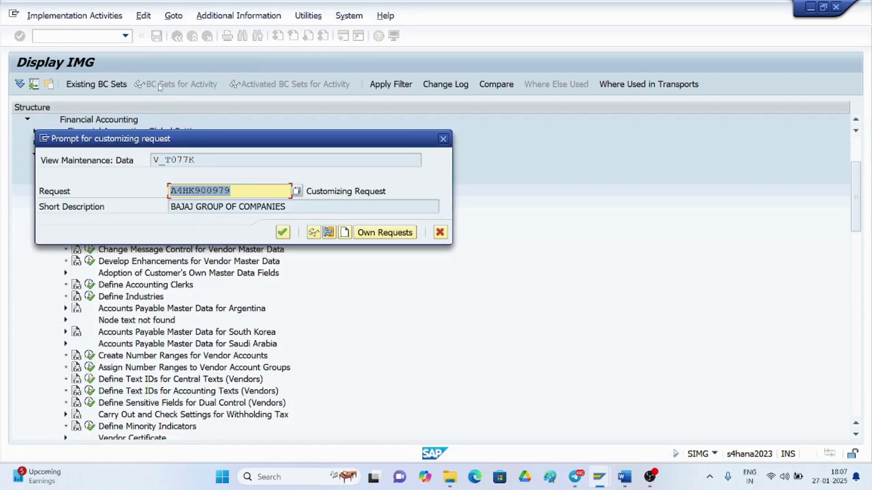
left_click(283, 233)
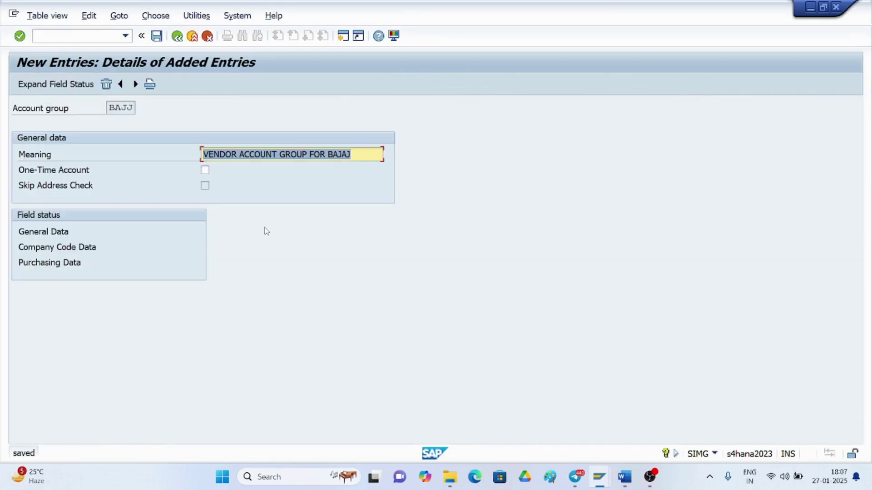
Switch to the BP CONFIGURATION STEPS S4 Word document and review the account group instructions through to the Create Number Ranges for Vendor Accounts path
key("alt+Tab")
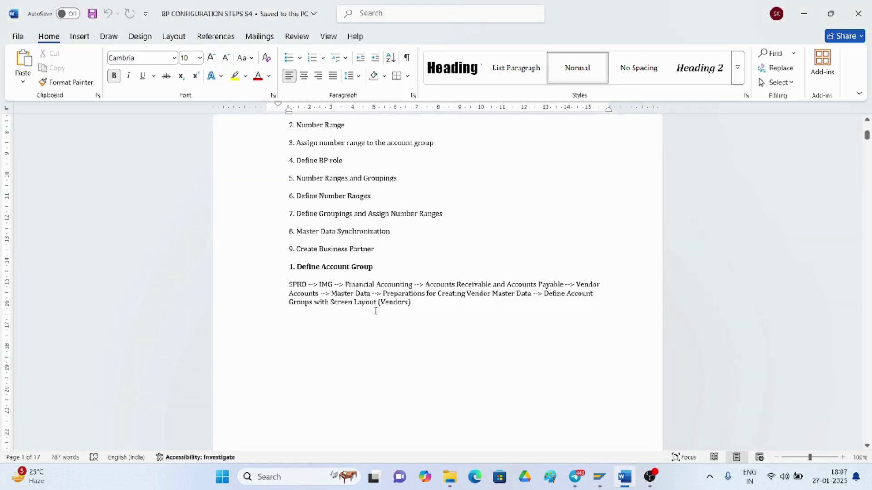
scroll(375, 311, "down", 10)
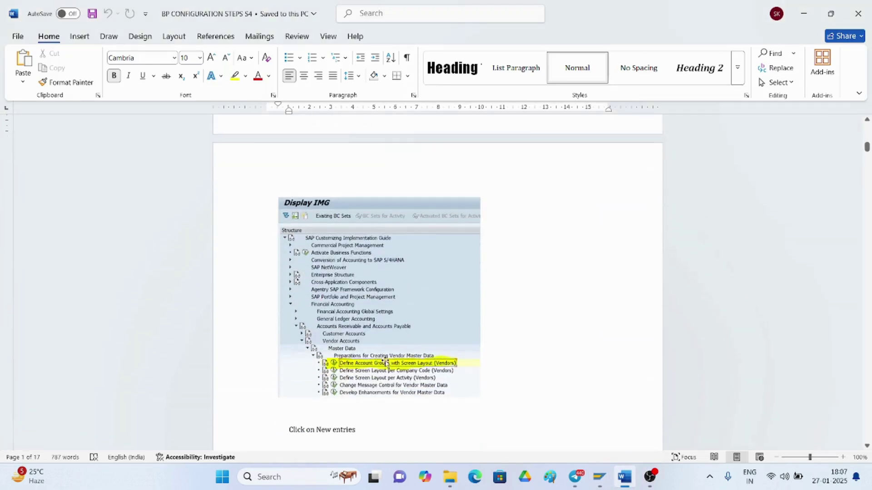
scroll(385, 363, "down", 3)
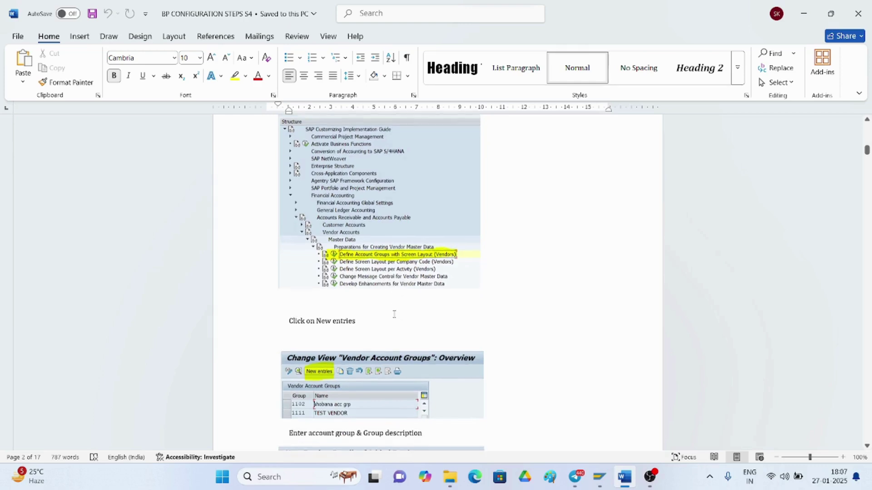
scroll(394, 314, "down", 4)
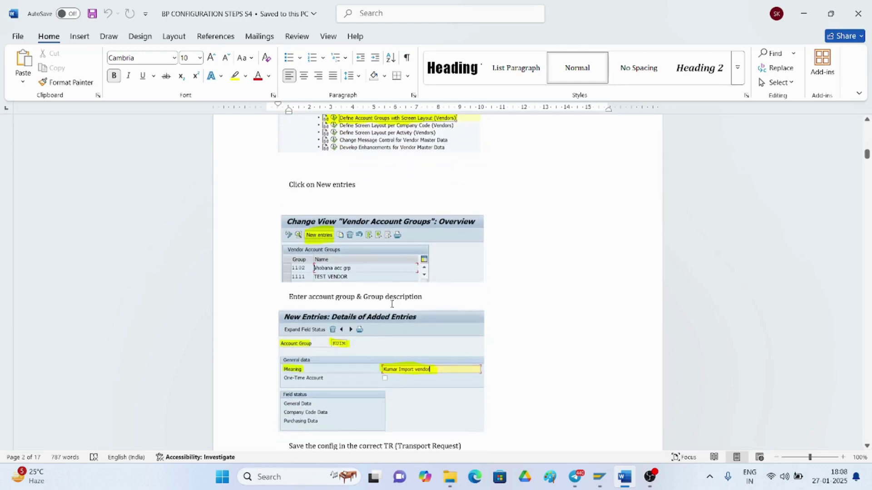
scroll(391, 304, "down", 7)
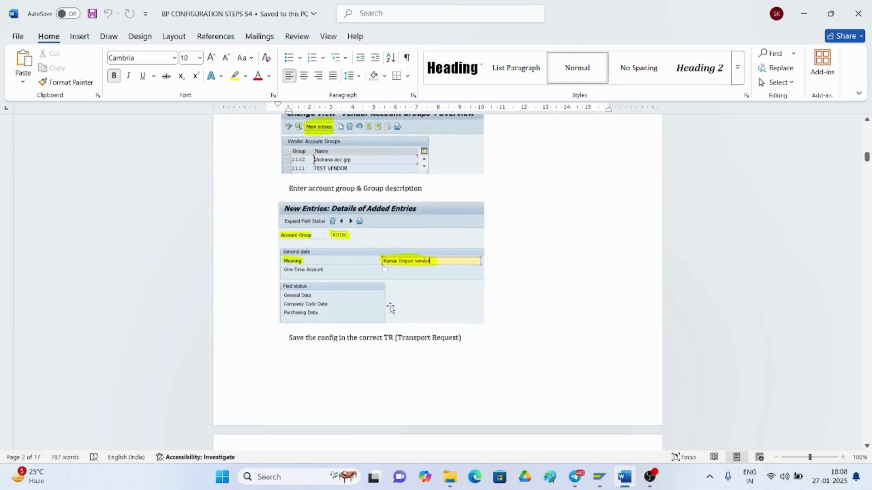
scroll(391, 308, "down", 3)
scroll(390, 310, "down", 3)
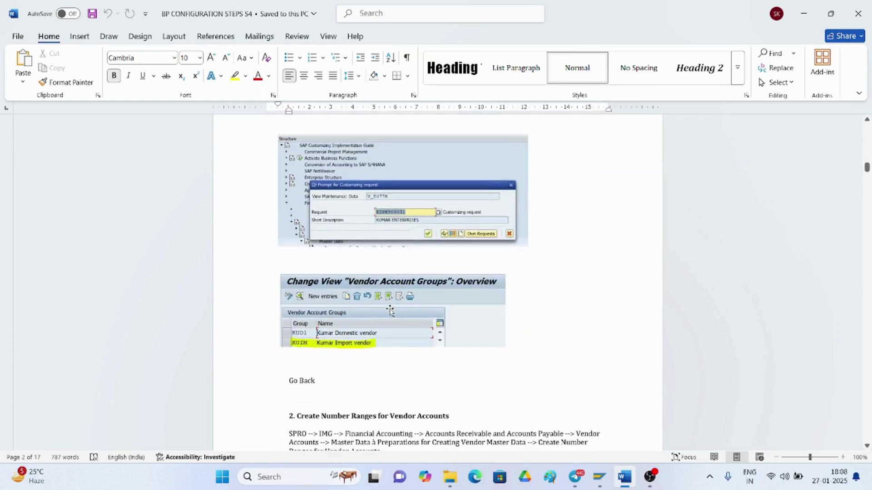
scroll(390, 311, "down", 4)
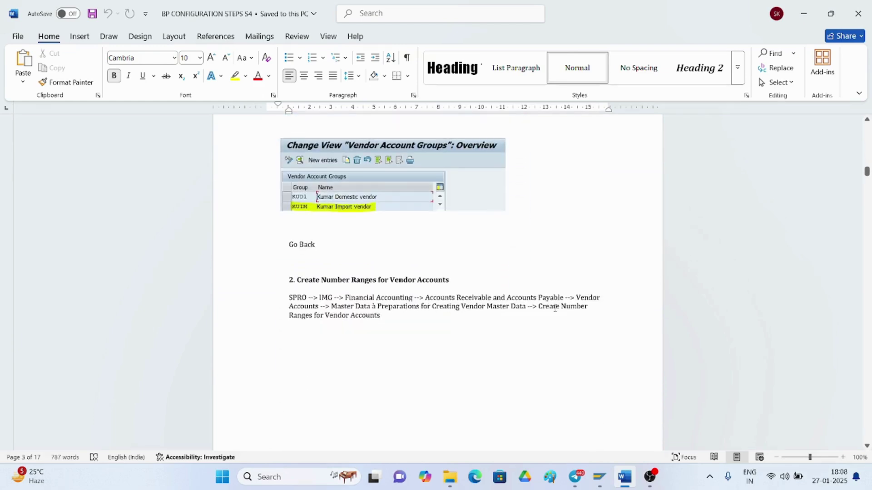
Switch back to SAP and leave the BAJJ account group entry to return to the Display IMG structure
key("alt+Tab")
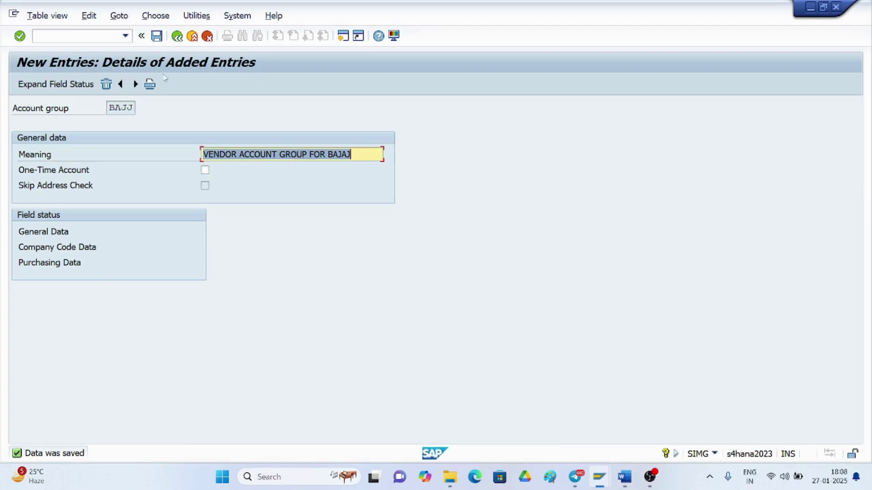
left_click(177, 36)
left_click(177, 36)
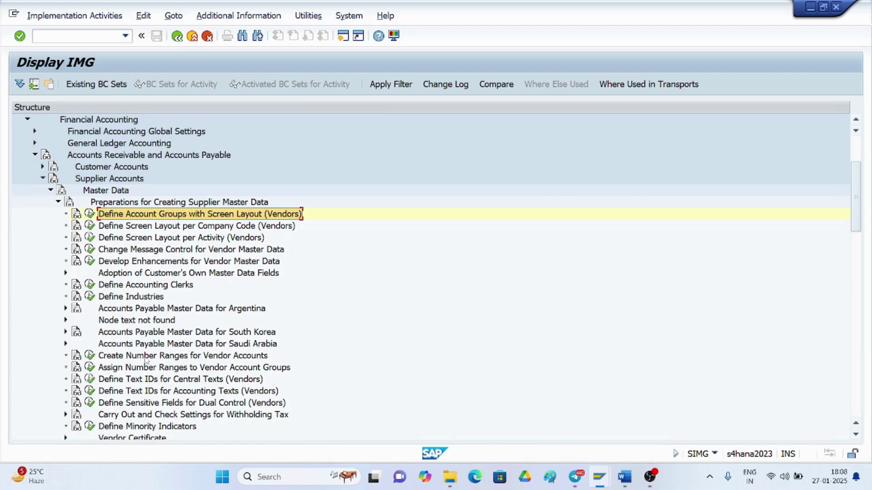
Examine the existing vendor number range intervals of object KREDITOR in Create Number Ranges for Vendor Accounts, and return to the IMG
key("alt+Tab")
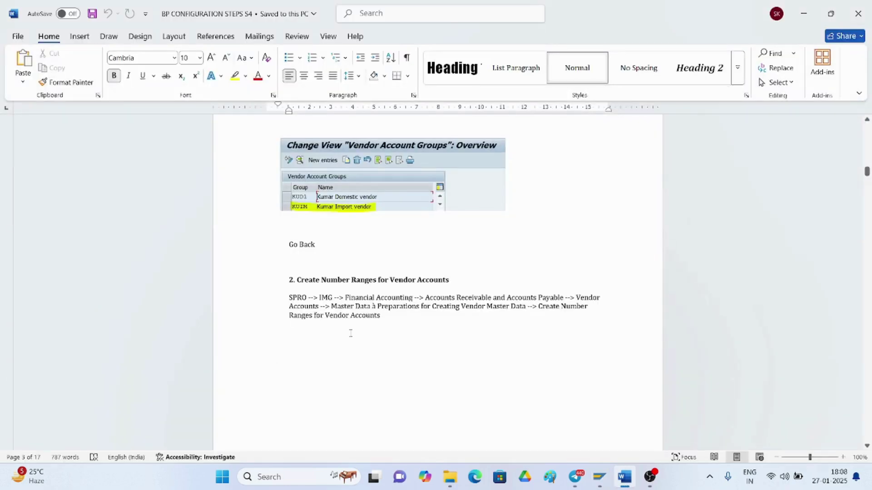
key("alt+Tab")
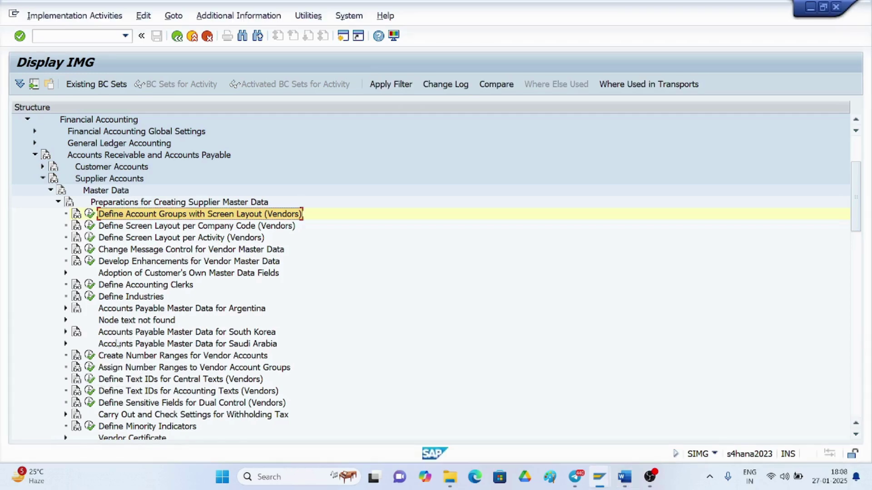
left_click(90, 356)
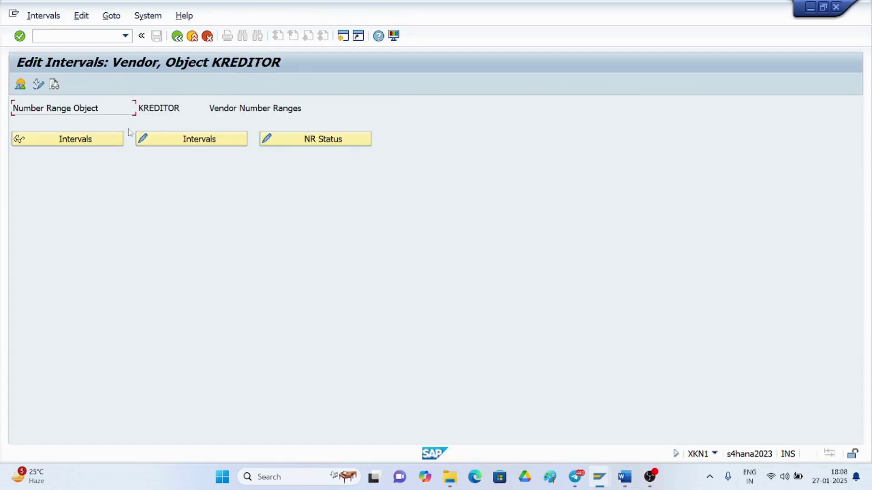
left_click(162, 139)
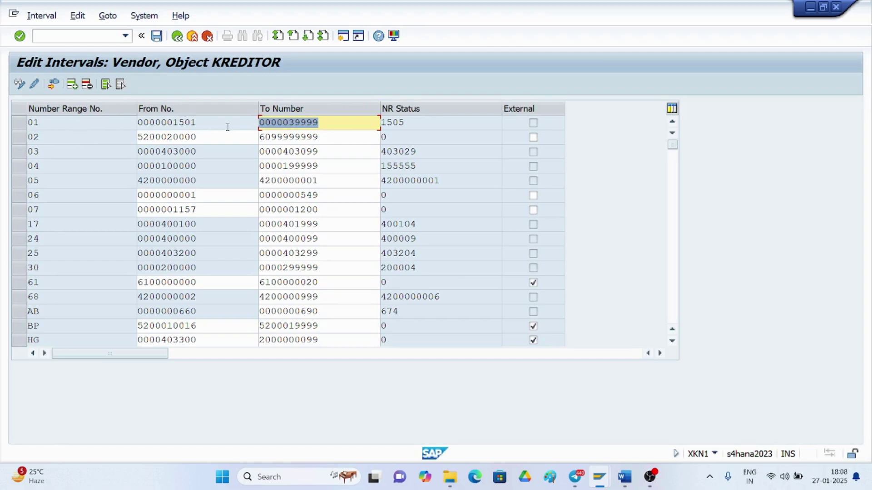
left_click(327, 125)
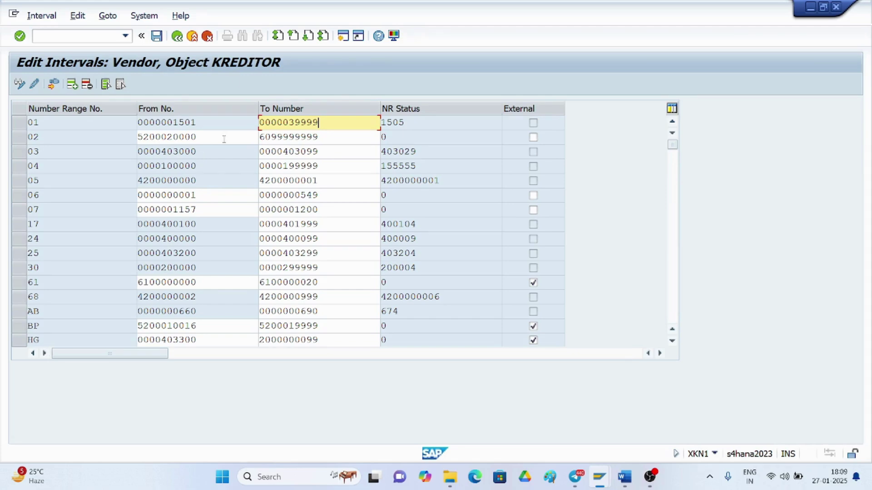
left_click(177, 36)
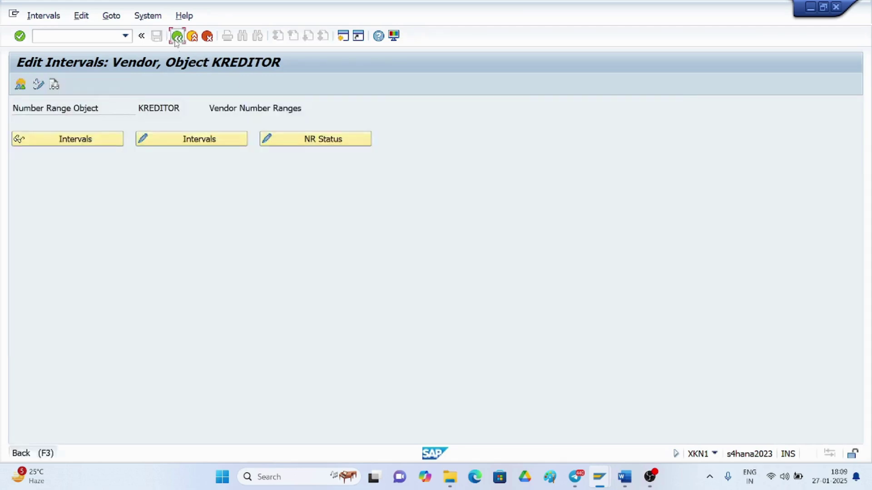
left_click(177, 38)
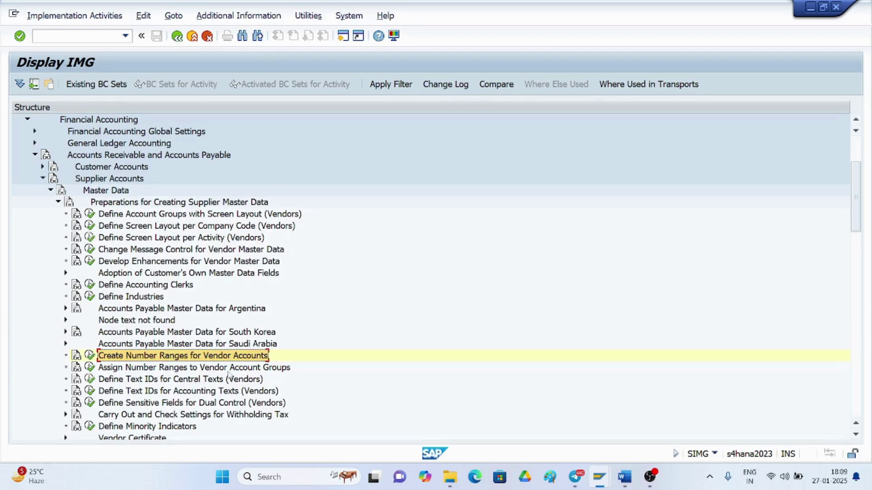
Open Assign Number Ranges to Vendor Account Groups and position the list at account group BAJJ
left_click(90, 368)
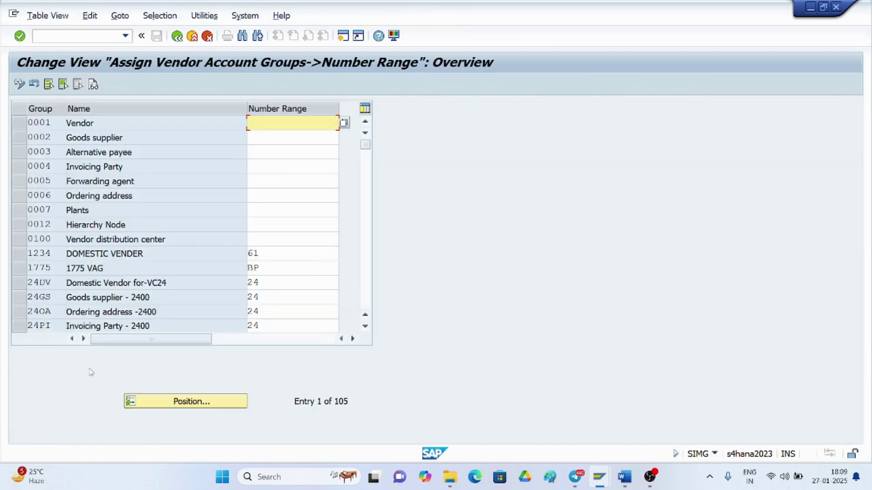
left_click(163, 400)
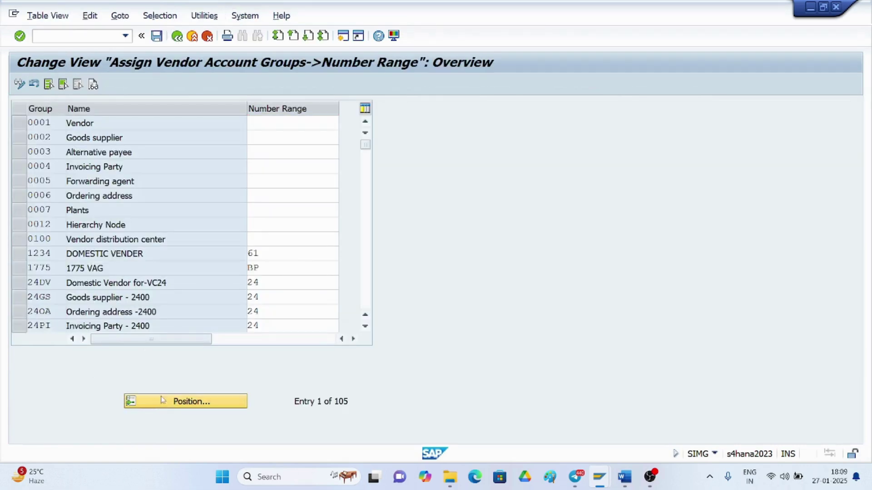
type("BAJJ")
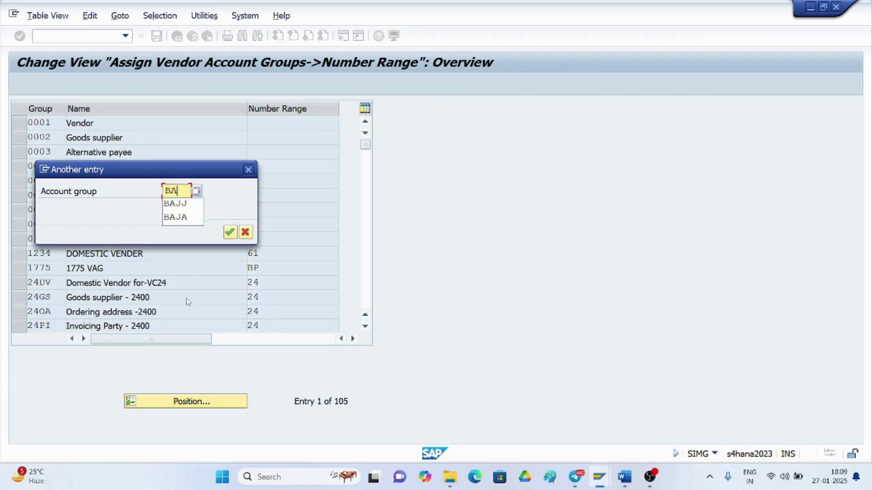
left_click(230, 232)
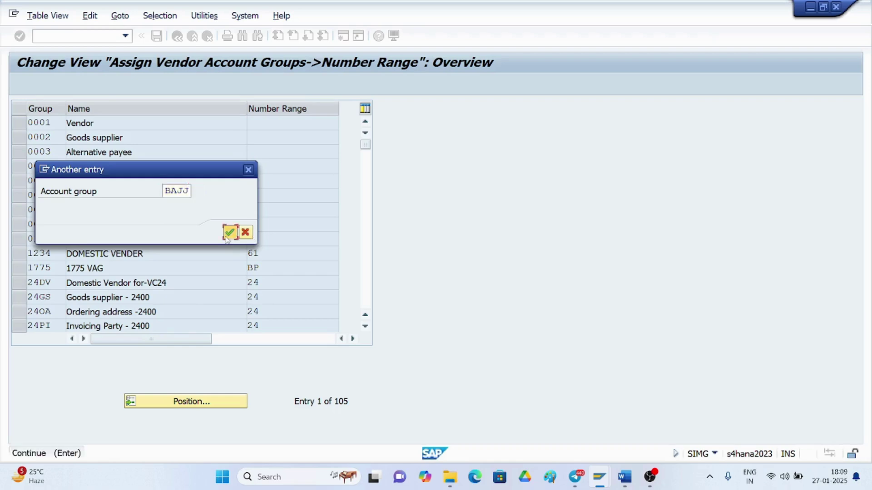
Assign number range 02 to account group BAJJ and save it to the customizing request BAJAJ GROUP OF COMPANIES
type("02")
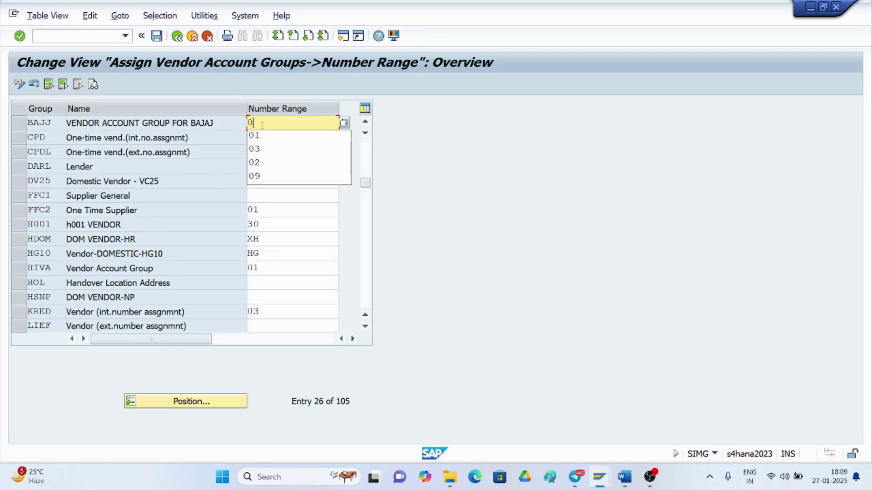
left_click(158, 38)
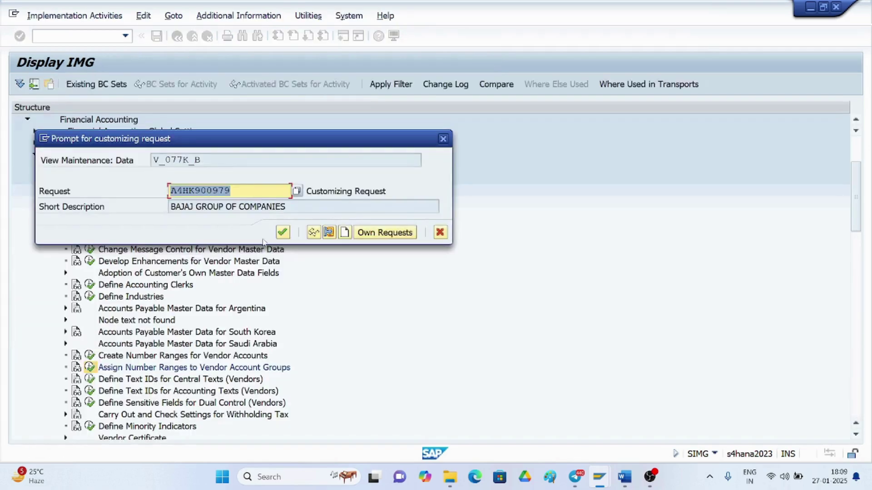
left_click(280, 230)
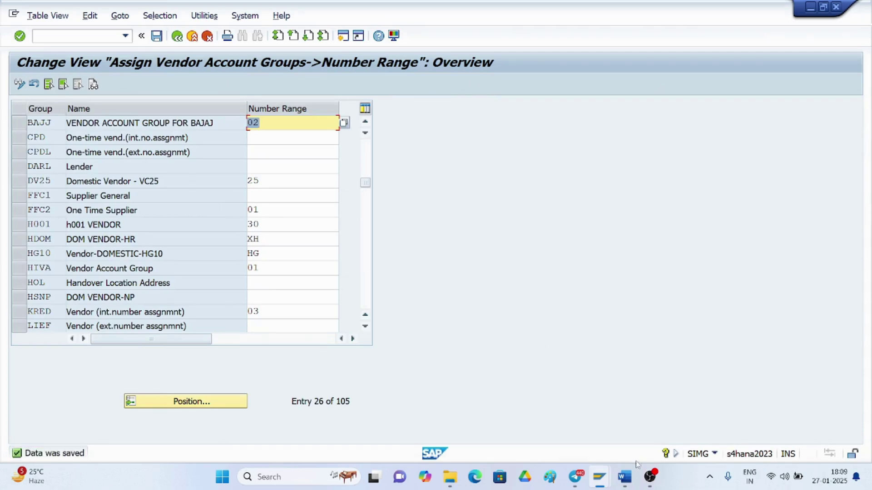
Switch to the Word document and review the number range creation and assignment instructions through to the Define BP Role path
left_click(625, 476)
scroll(363, 296, "down", 8)
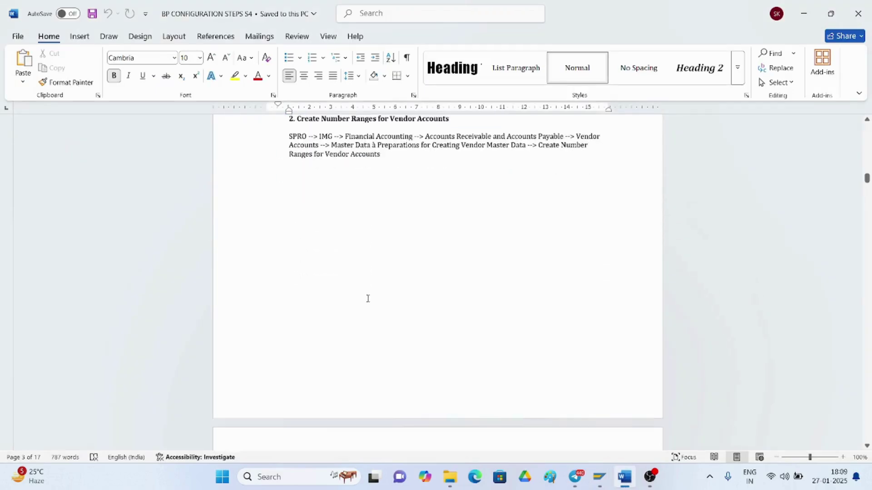
scroll(367, 302, "down", 10)
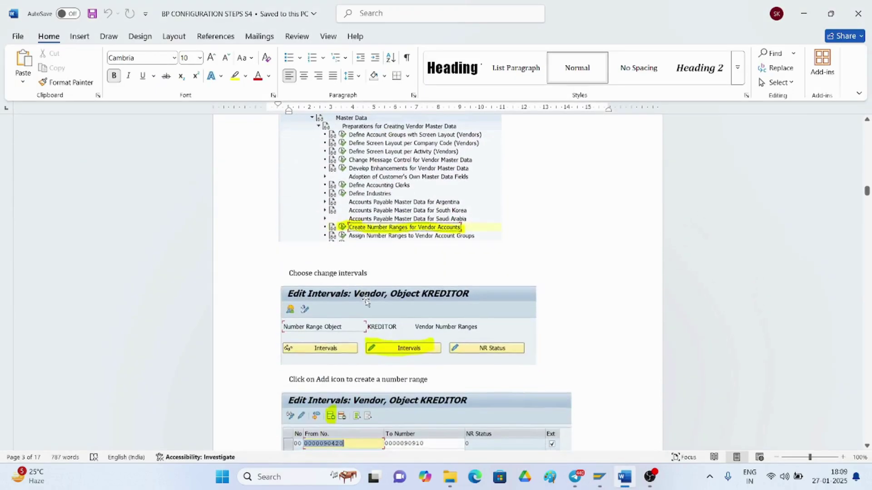
scroll(365, 305, "down", 10)
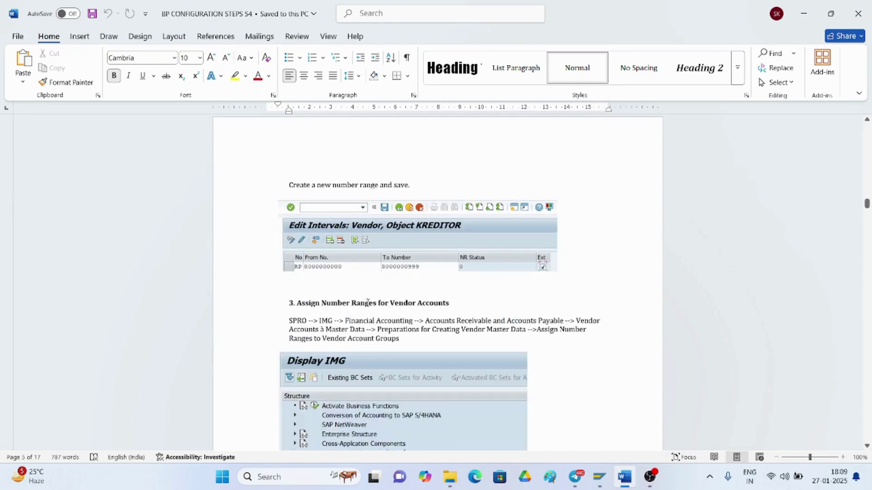
scroll(411, 304, "down", 10)
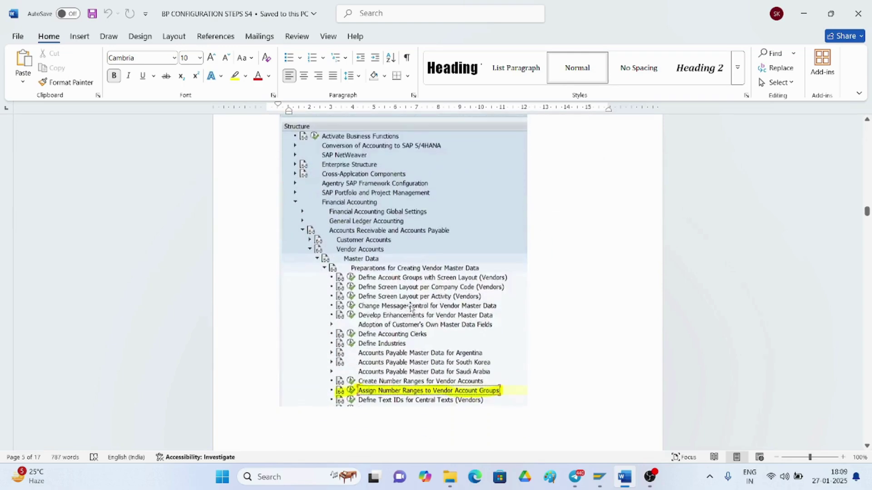
scroll(409, 314, "down", 10)
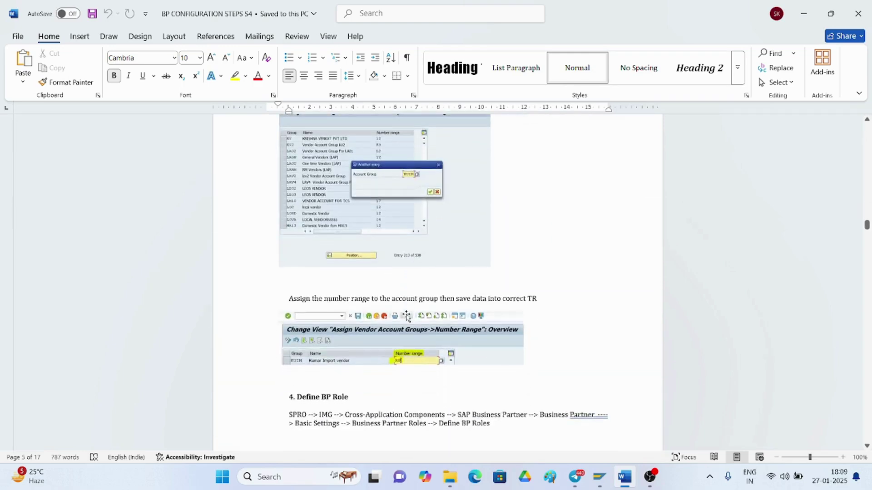
scroll(403, 317, "down", 1)
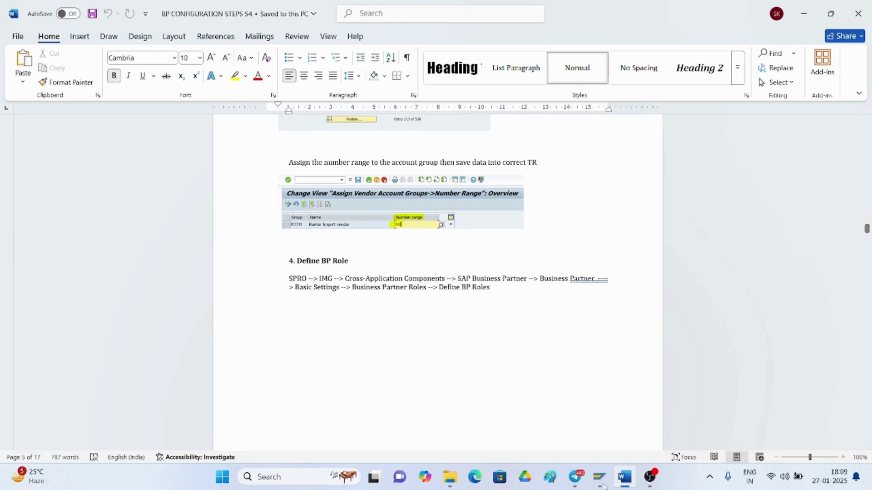
Switch back to SAP and leave the number range assignment view to return to the Display IMG structure
mouse_move(599, 477)
left_click(634, 420)
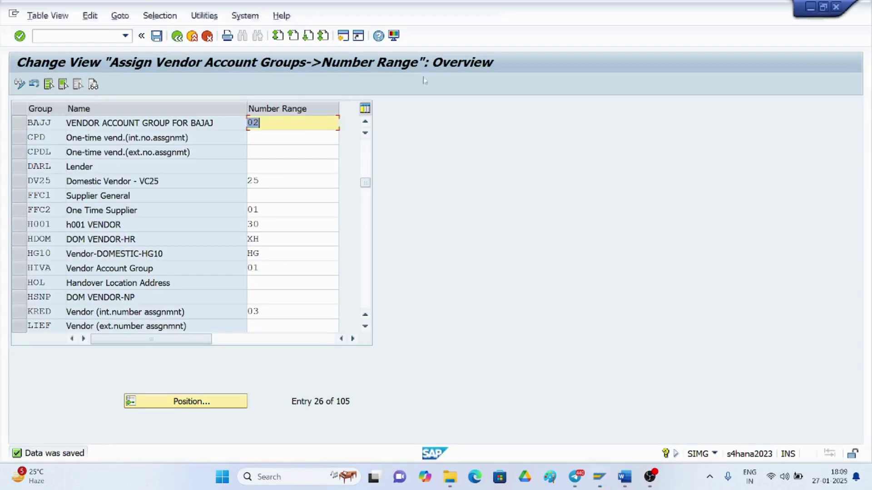
left_click(177, 36)
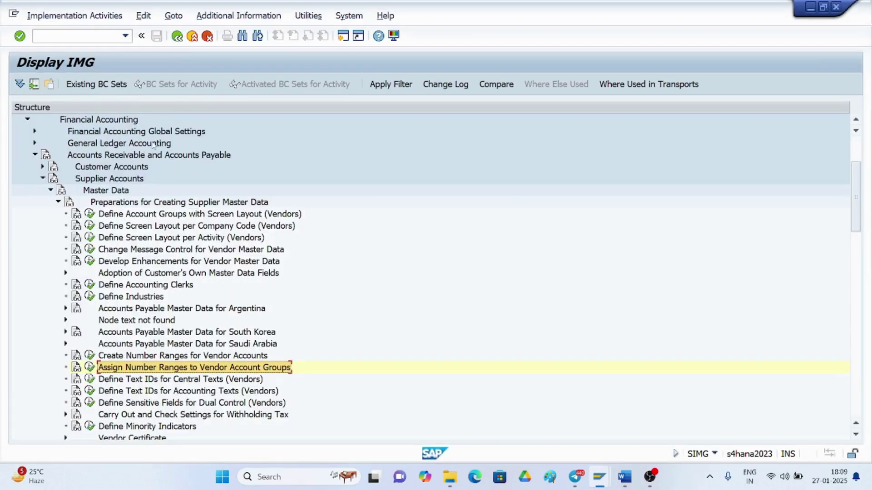
Recheck the Define BP Role path in the Word document, and collapse the expanded Financial Accounting branch of the IMG in SAP
key("alt+Tab")
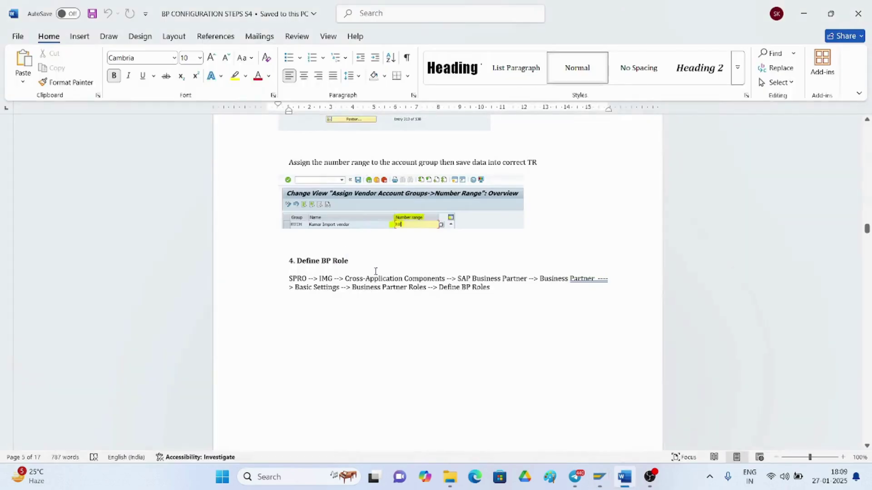
key("alt+Tab")
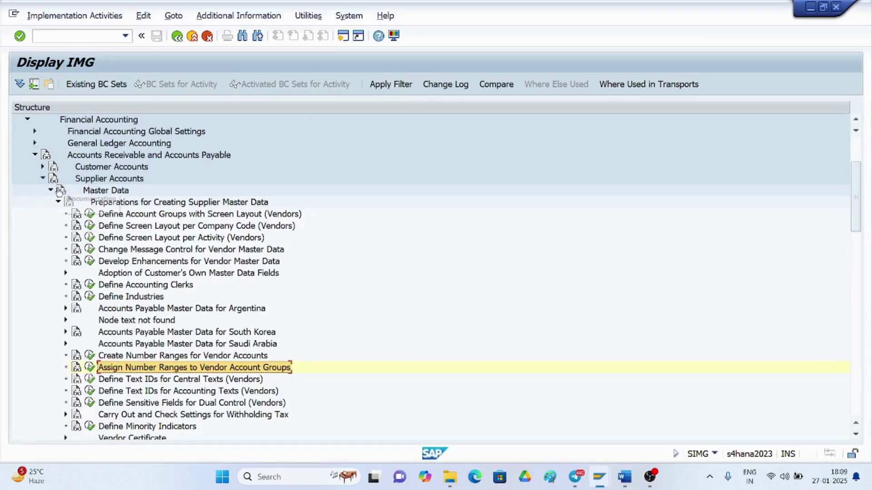
left_click(42, 179)
left_click(34, 155)
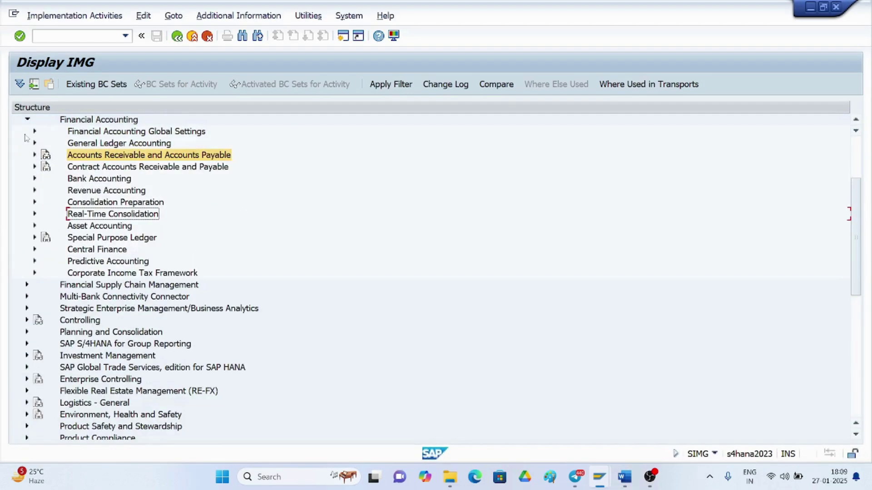
left_click(27, 119)
scroll(322, 266, "up", 2)
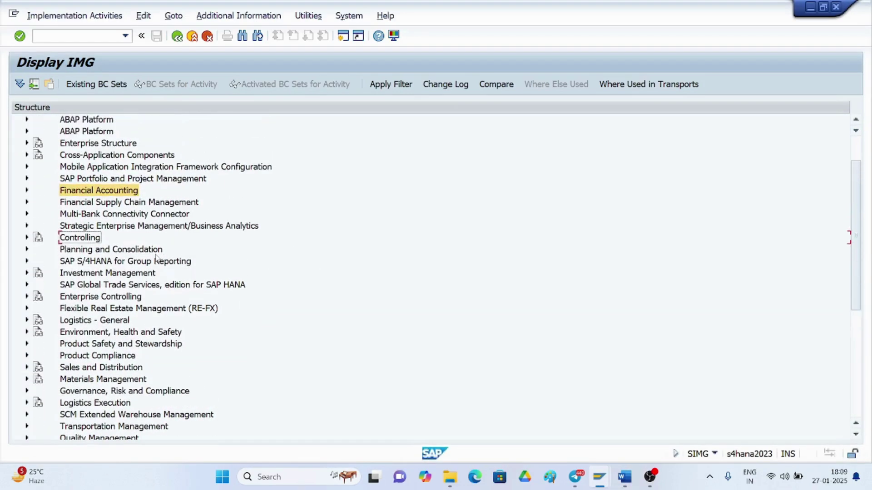
Expand Cross-Application Components and SAP Business Partner in the IMG, checking the Define BP Role path in the Word document
left_click(26, 155)
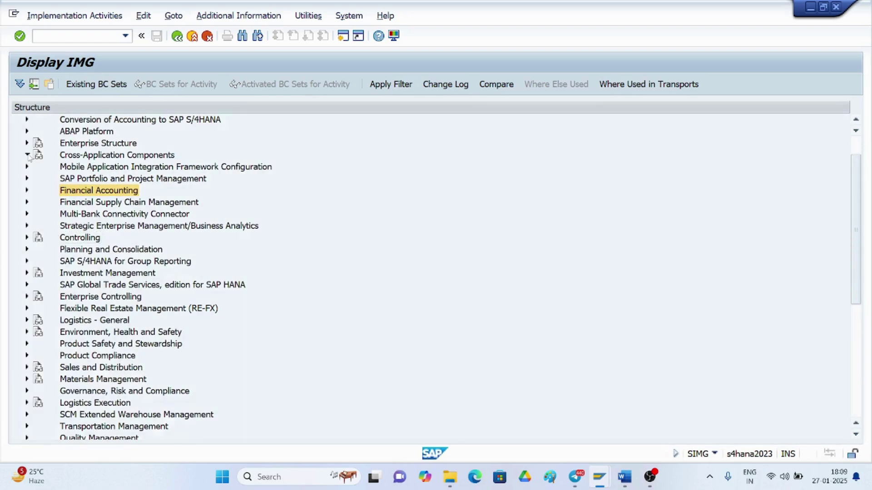
key("alt+Tab")
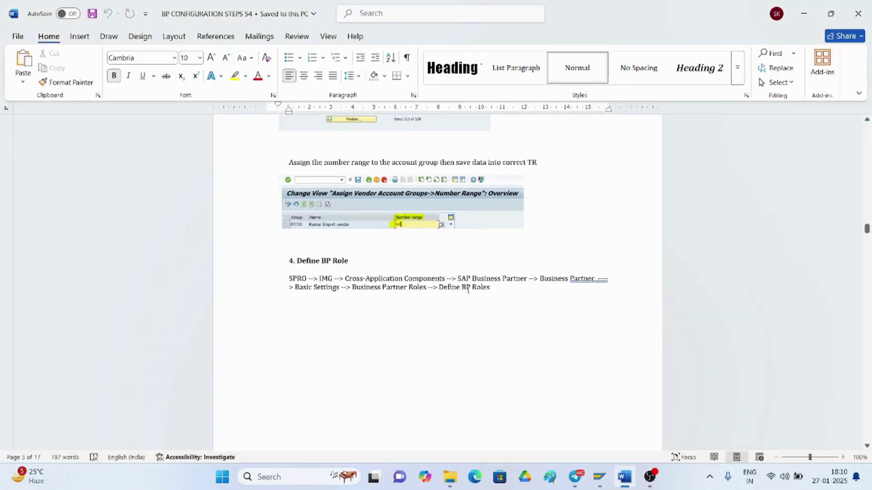
key("alt+Tab")
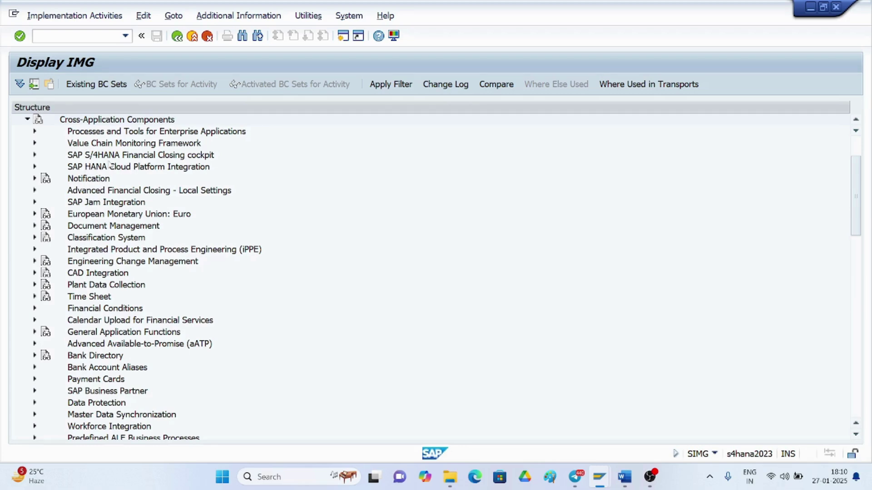
scroll(92, 229, "down", 1)
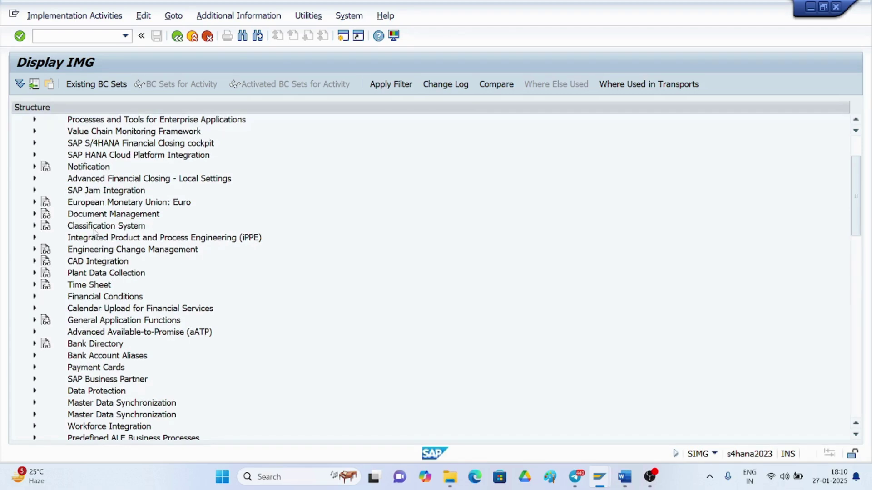
left_click(34, 380)
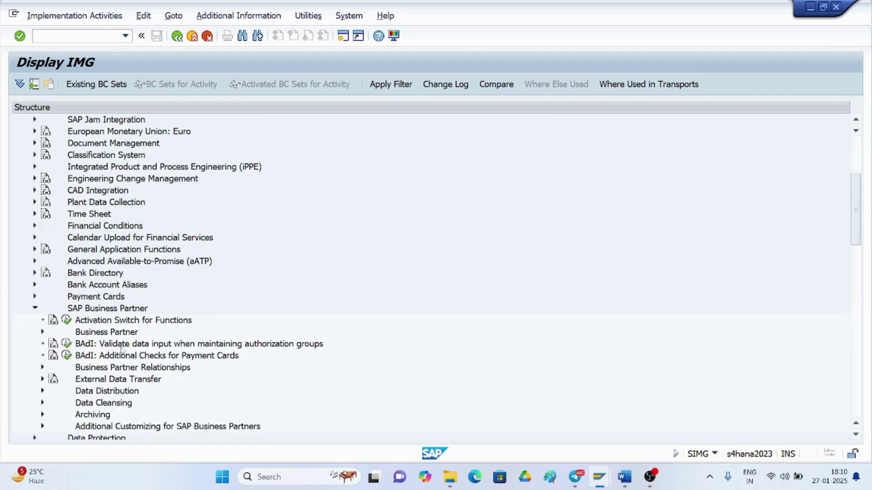
Expand Business Partner and its Basic Settings under SAP Business Partner, comparing with the path in the Word document
key("alt+Tab")
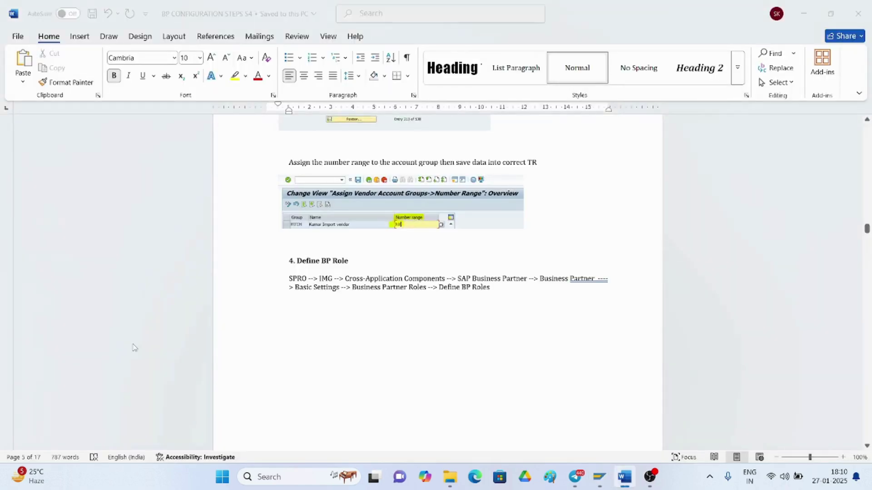
key("alt+Tab")
scroll(95, 398, "down", 1)
scroll(95, 398, "down", 1)
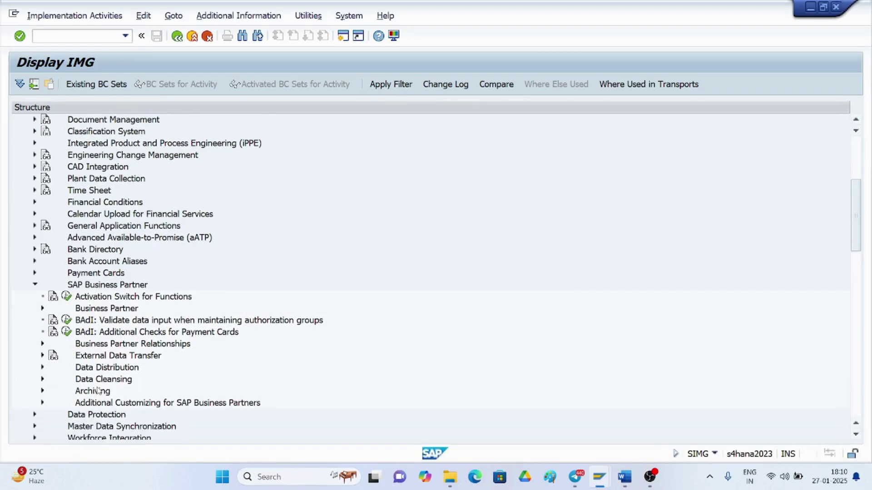
left_click(42, 308)
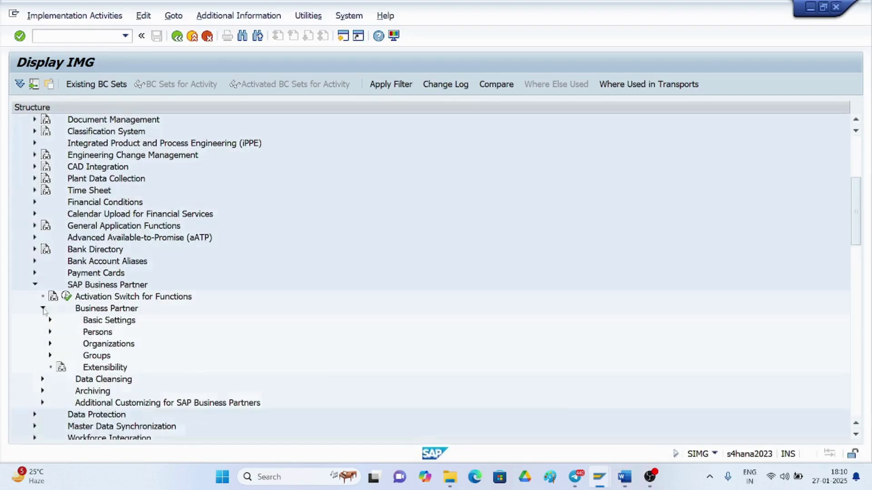
key("alt+Tab")
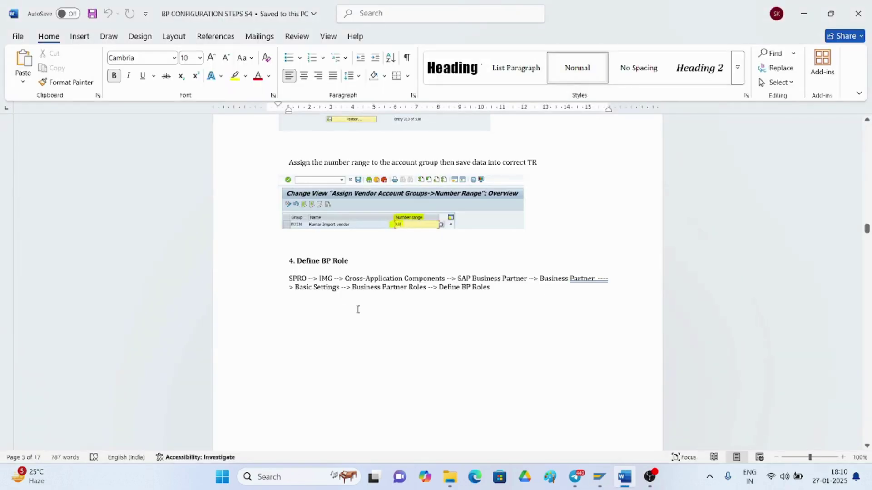
key("alt+Tab")
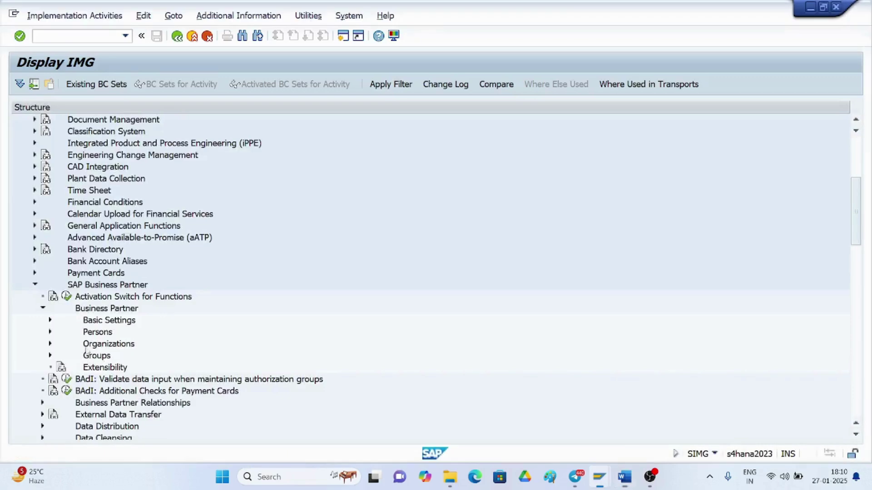
left_click(50, 320)
Recheck the documented path in Word, expand Business Partner Roles in SAP and open the Define BP Roles activity
key("alt+Tab")
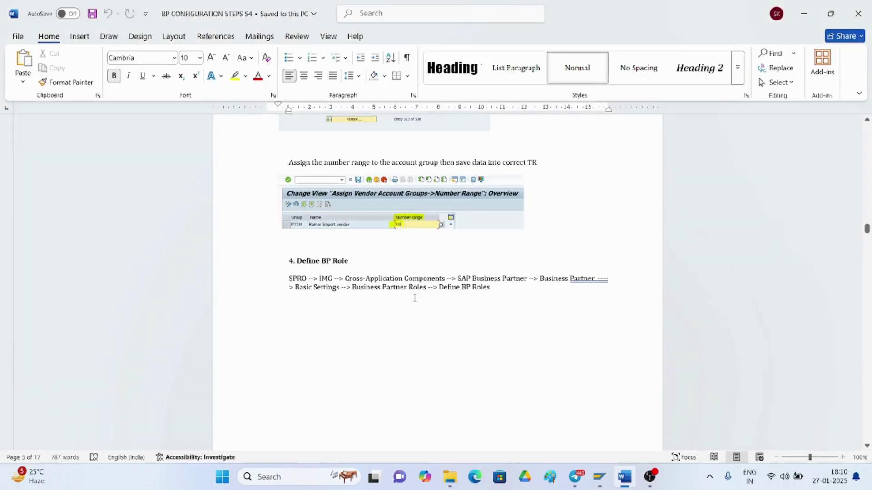
key("alt+Tab")
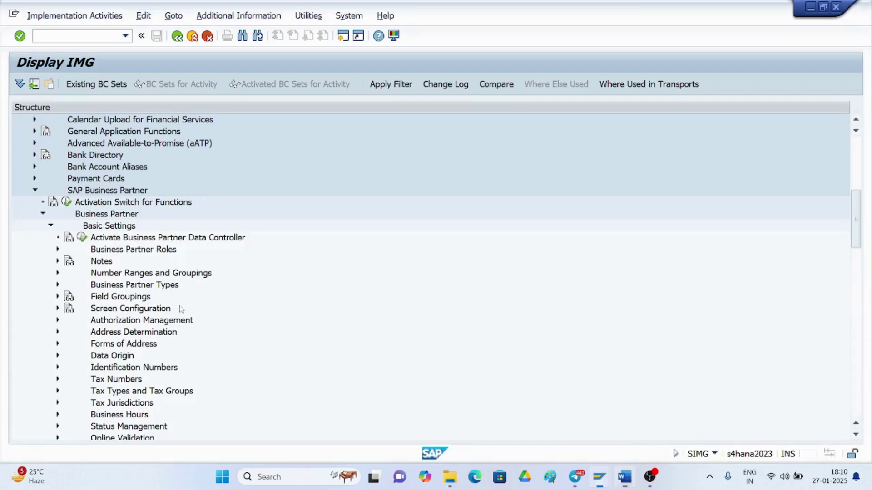
left_click(58, 249)
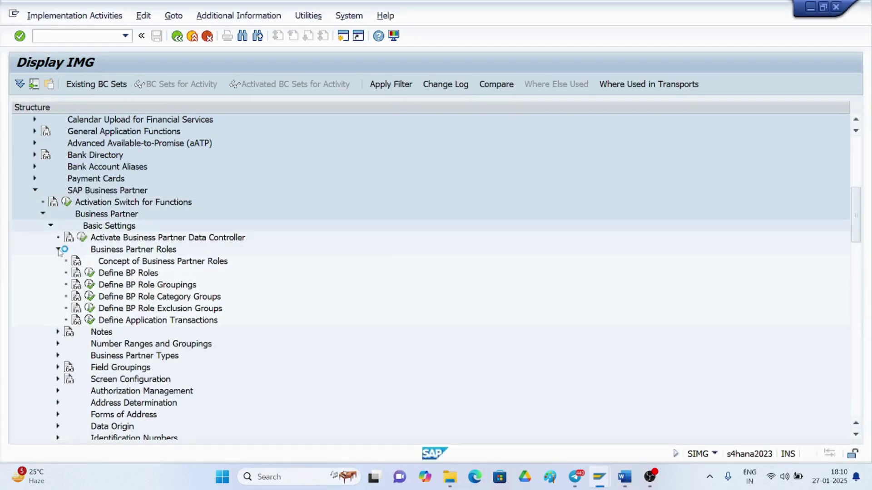
left_click(90, 273)
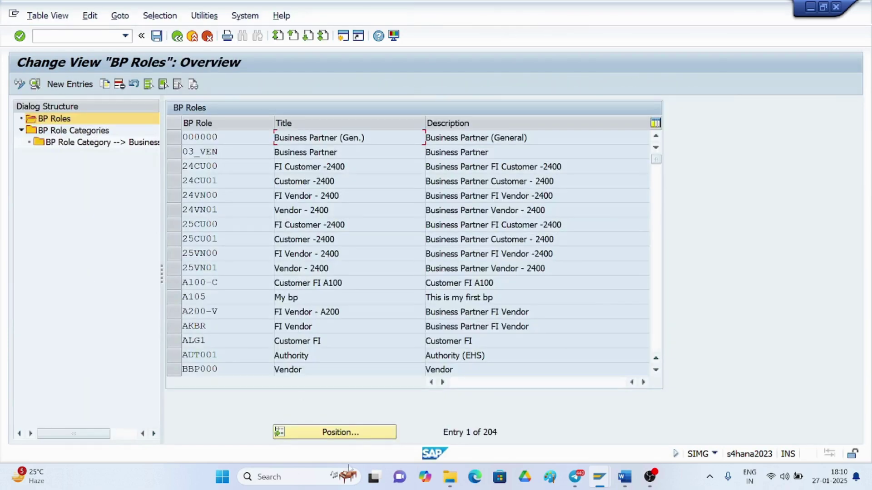
Locate BP role FLVN00 in the BP Roles list, examine its details and return to the overview
left_click(334, 433)
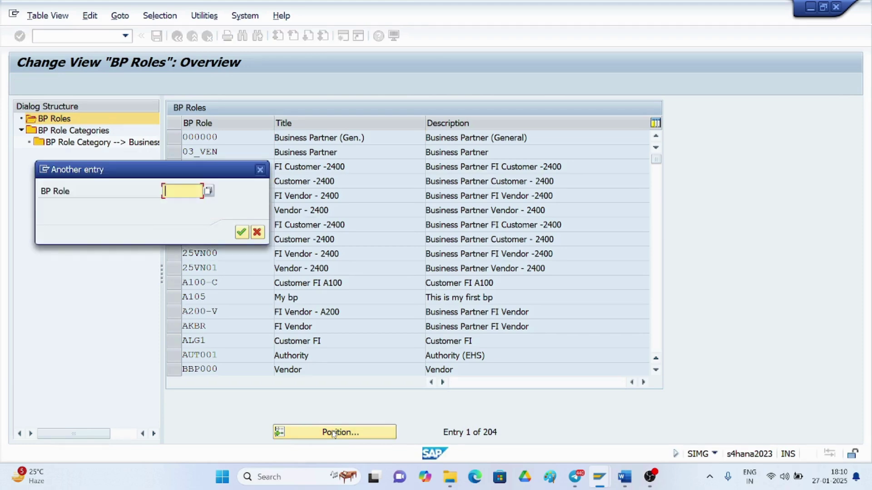
type("FLVN00")
key("Return")
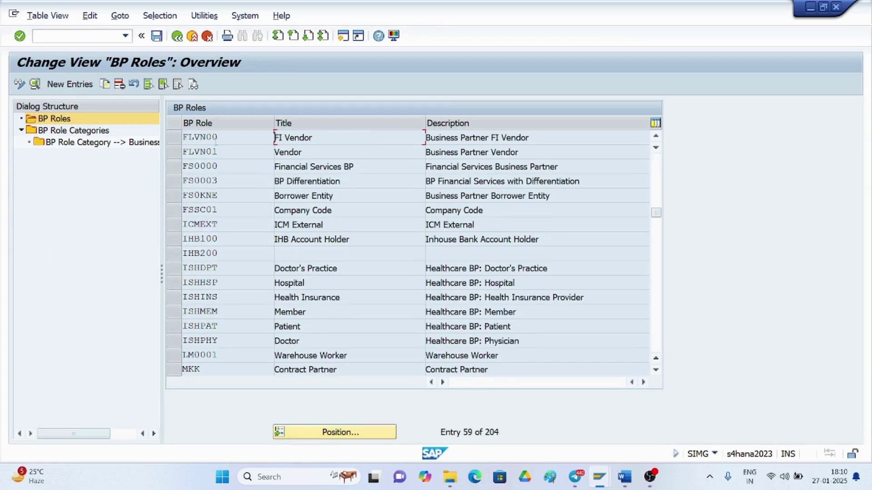
double_click(216, 141)
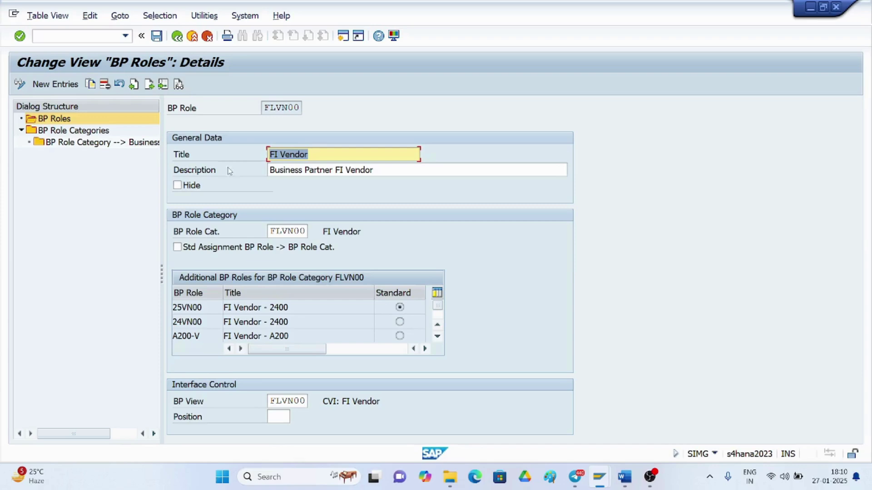
left_click(320, 153)
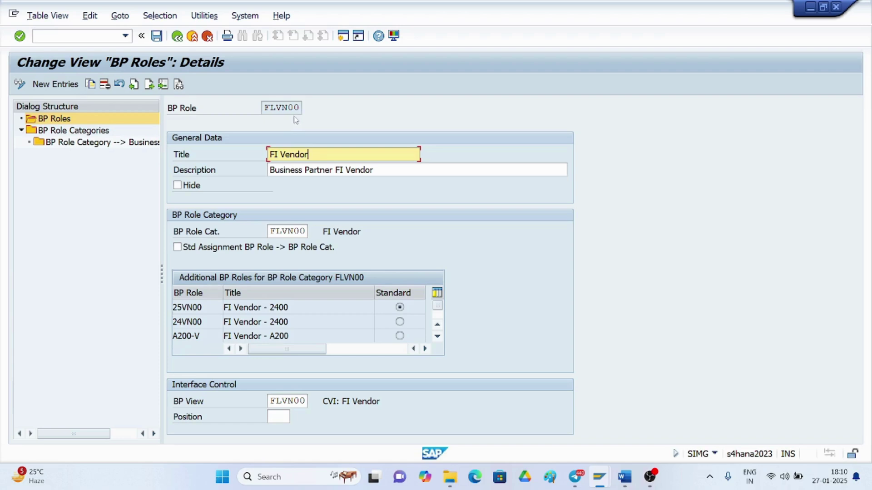
left_click(178, 36)
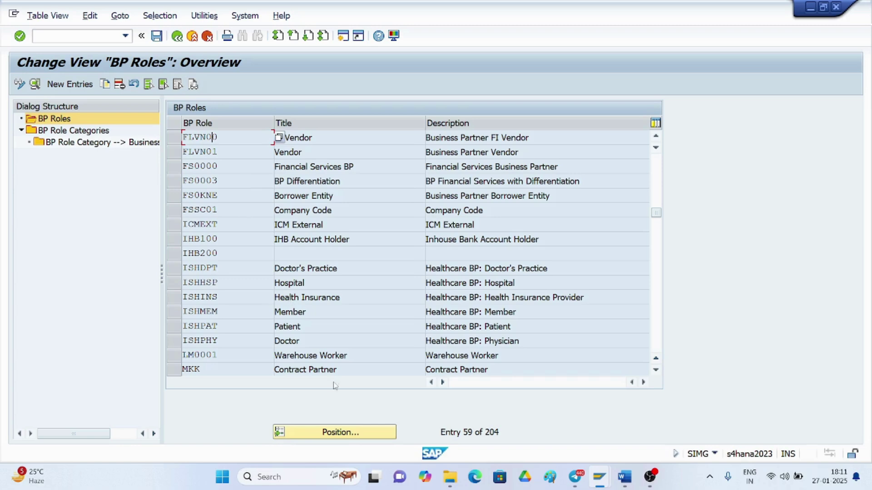
Locate BP role FLVN01 in the BP Roles list, examine its details and return to the overview
left_click(349, 433)
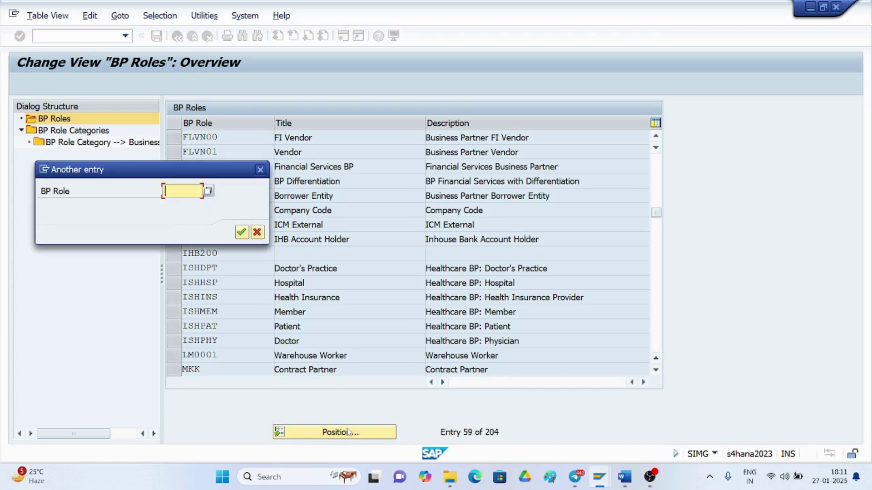
type("FLVN")
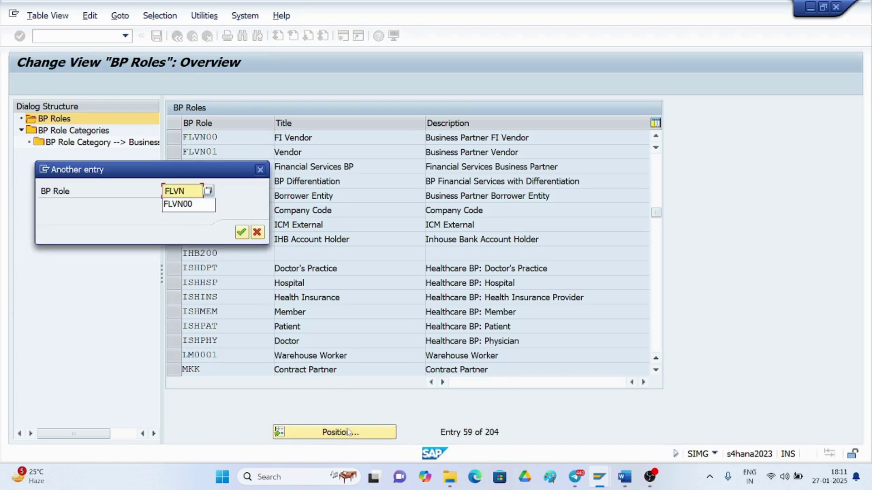
type("01")
key("Return")
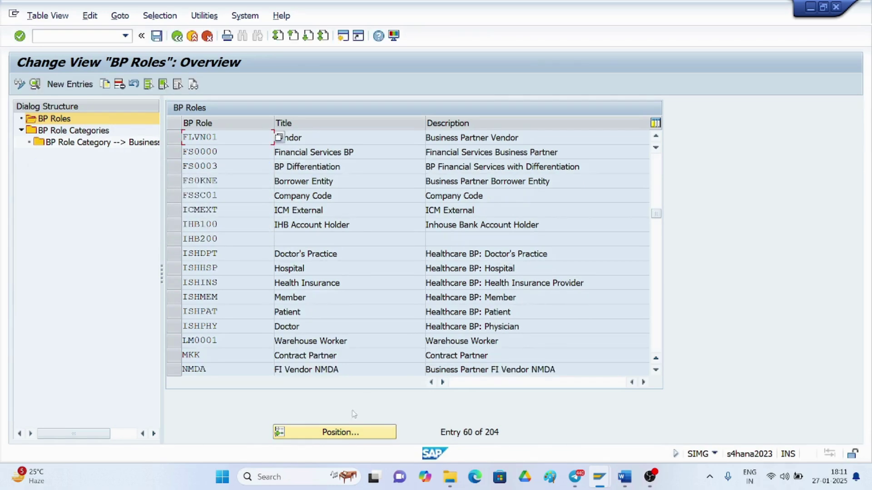
double_click(279, 137)
left_click(321, 156)
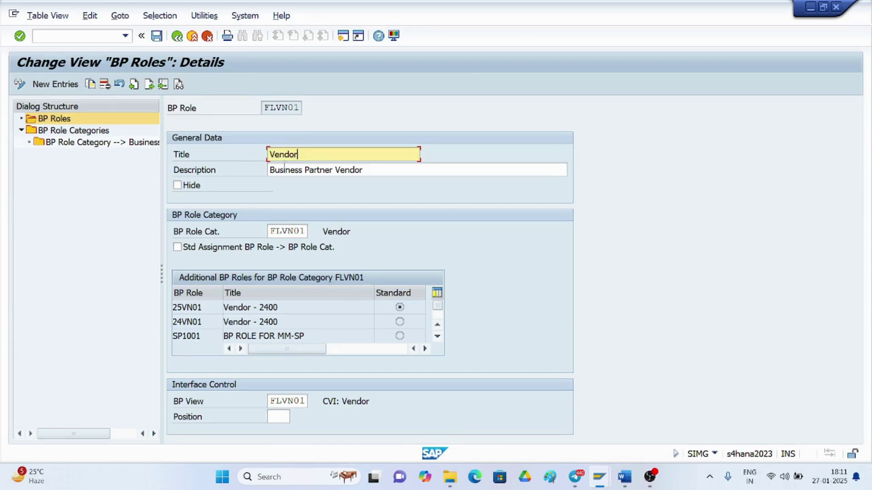
left_click(178, 37)
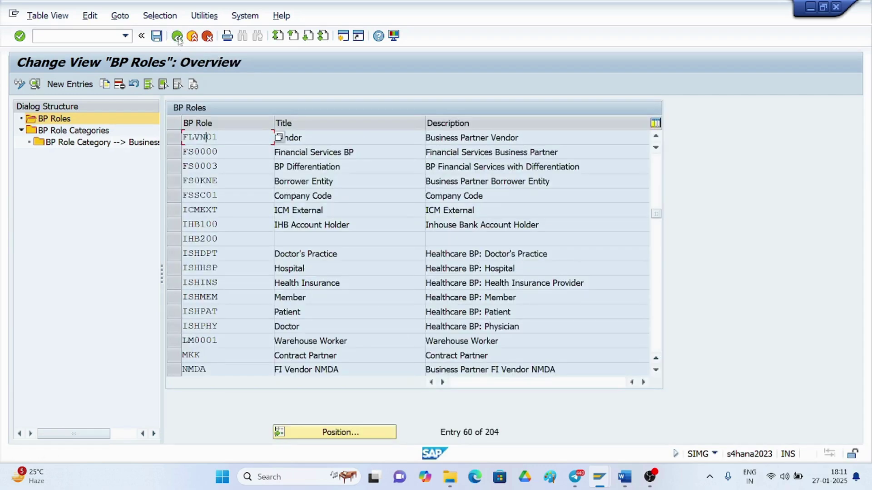
Switch to the Word document and review the BP role instructions through to the Define Number Ranges path
left_click(625, 477)
scroll(489, 295, "down", 10)
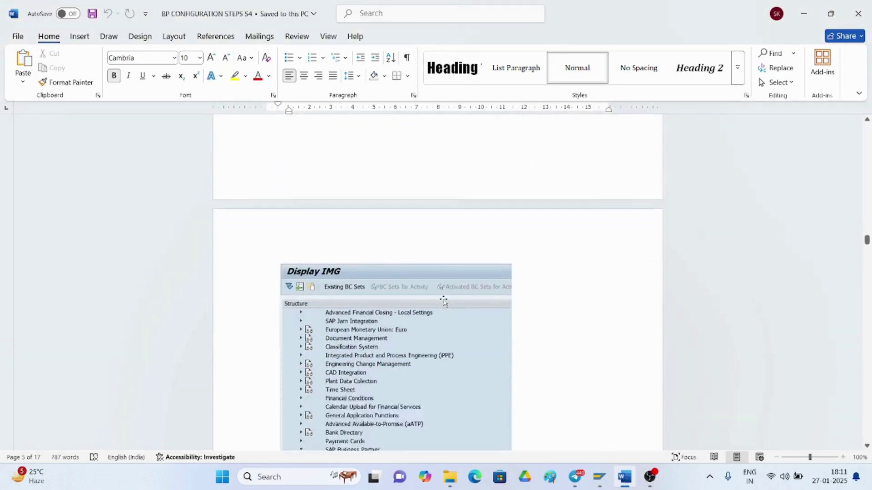
scroll(440, 303, "down", 10)
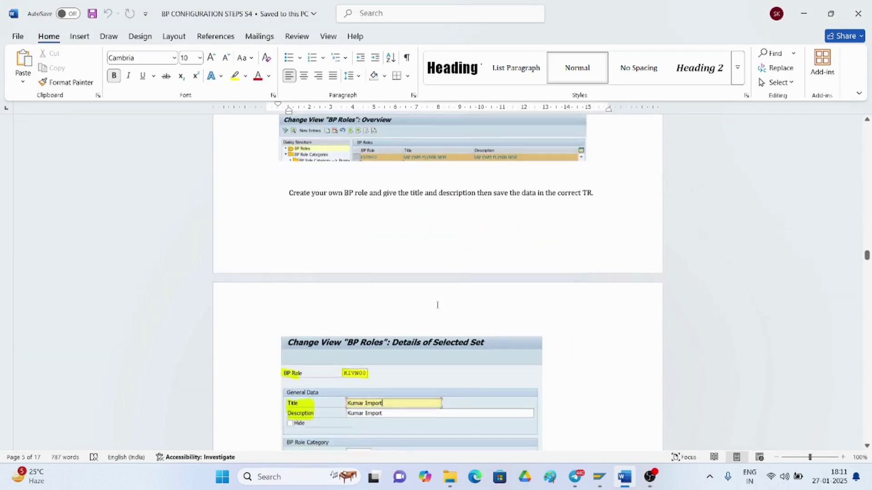
scroll(435, 307, "down", 10)
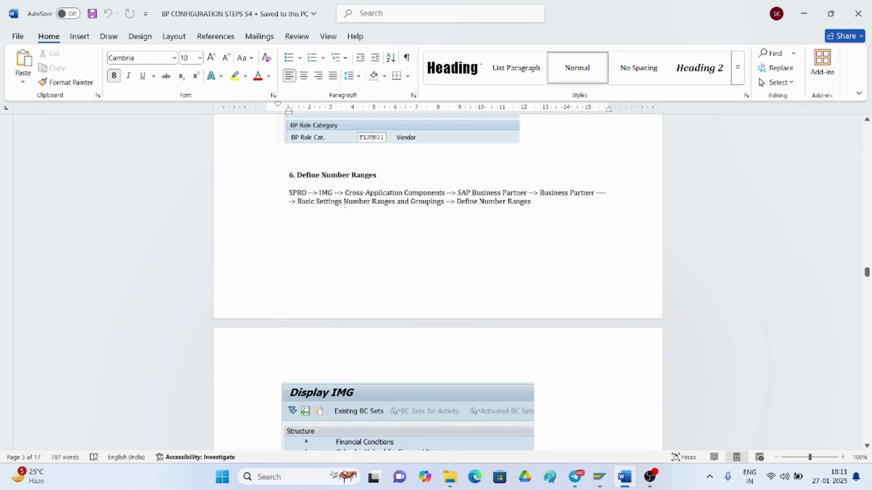
Switch back to SAP, open Define Number Ranges under Number Ranges and Groupings, and open the BU_PARTNER intervals for editing
key("alt+Tab")
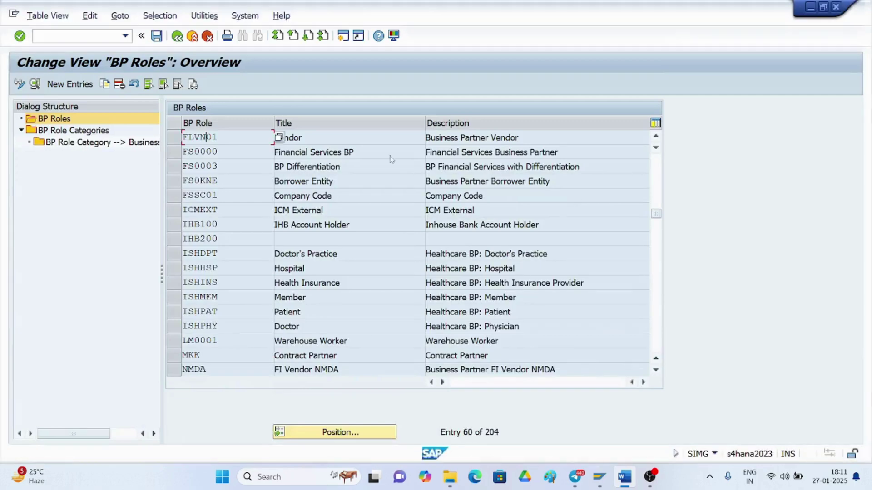
left_click(178, 36)
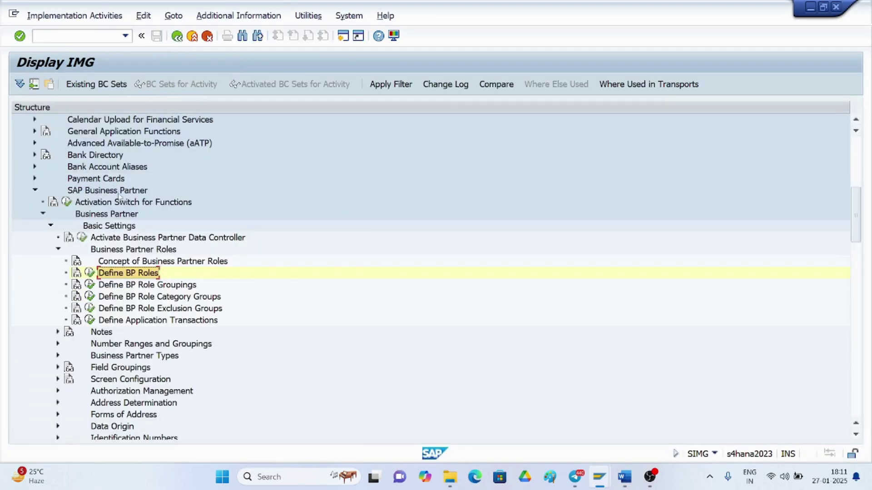
left_click(58, 344)
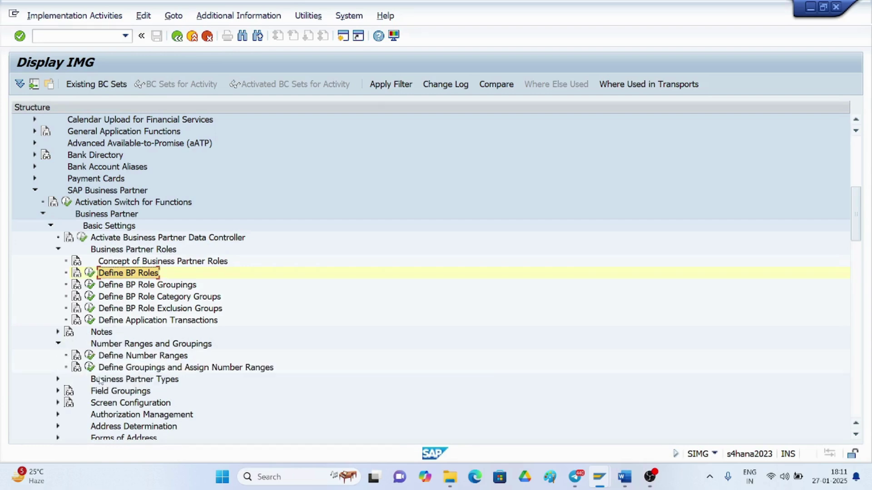
left_click(89, 356)
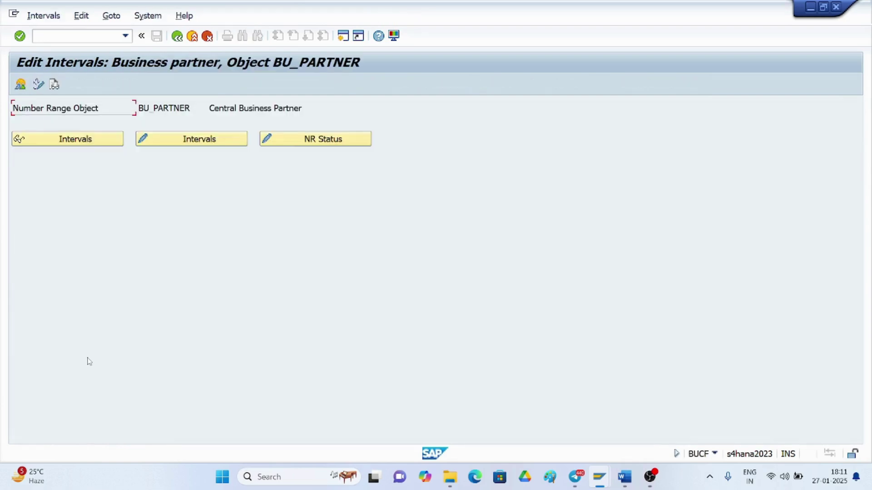
left_click(177, 145)
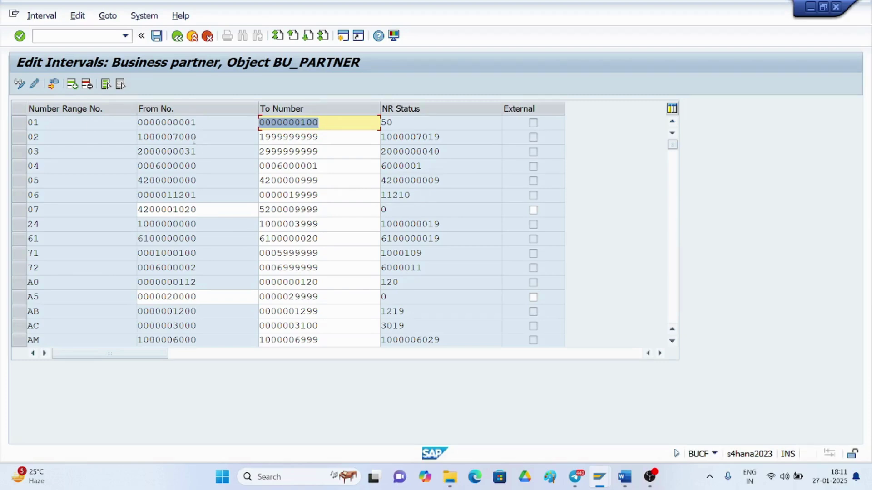
Switch to the Word document and review the number range instructions through to the Define Groupings and Assign Number Ranges path
key("alt+Tab")
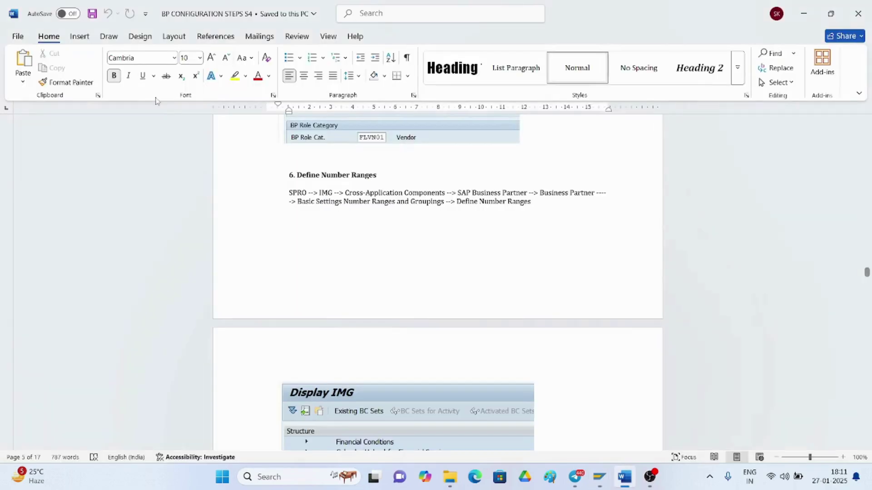
scroll(578, 398, "down", 10)
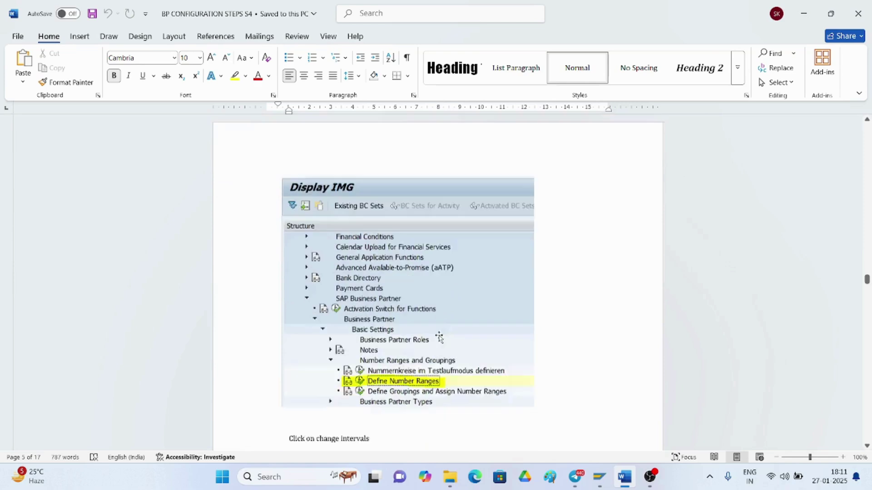
scroll(432, 343, "down", 4)
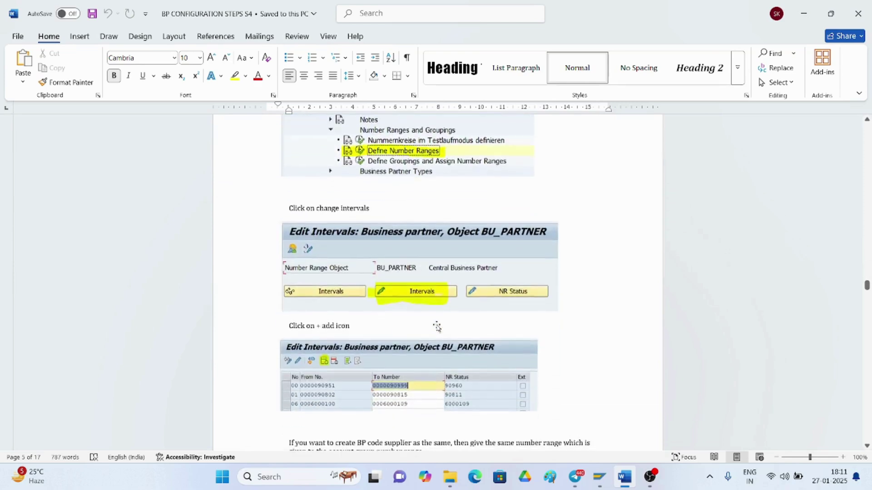
scroll(347, 304, "down", 3)
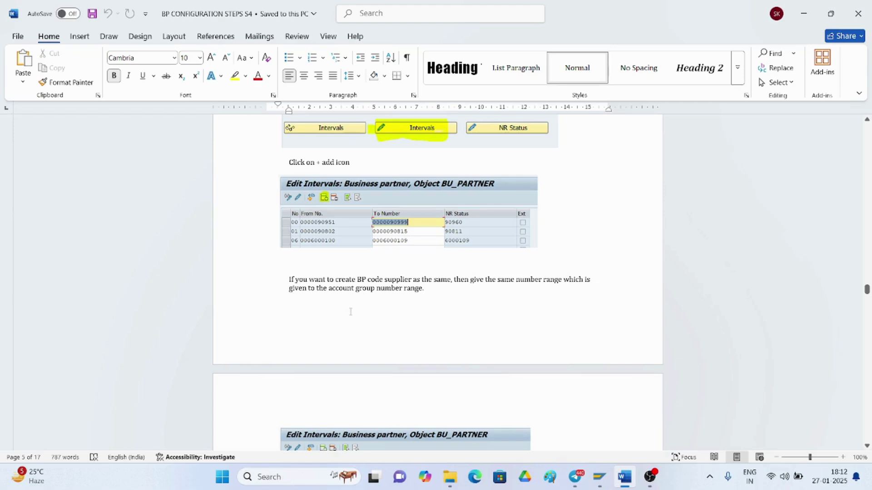
scroll(350, 312, "down", 8)
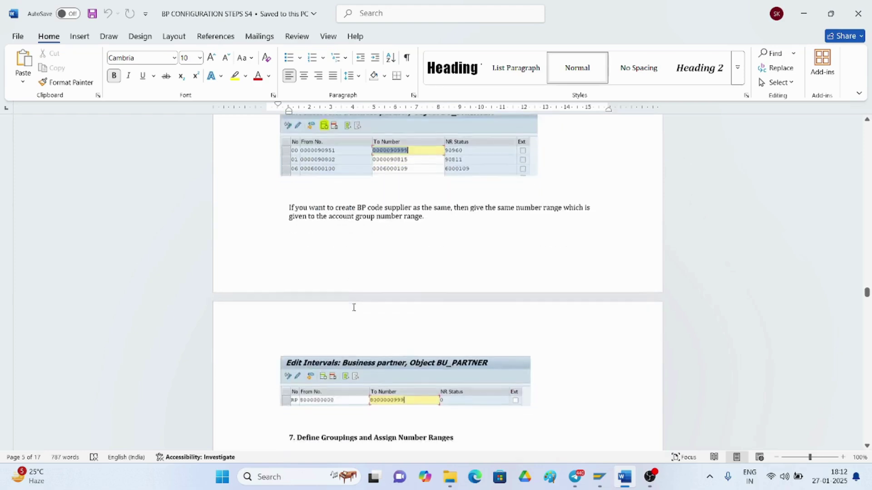
scroll(353, 311, "down", 3)
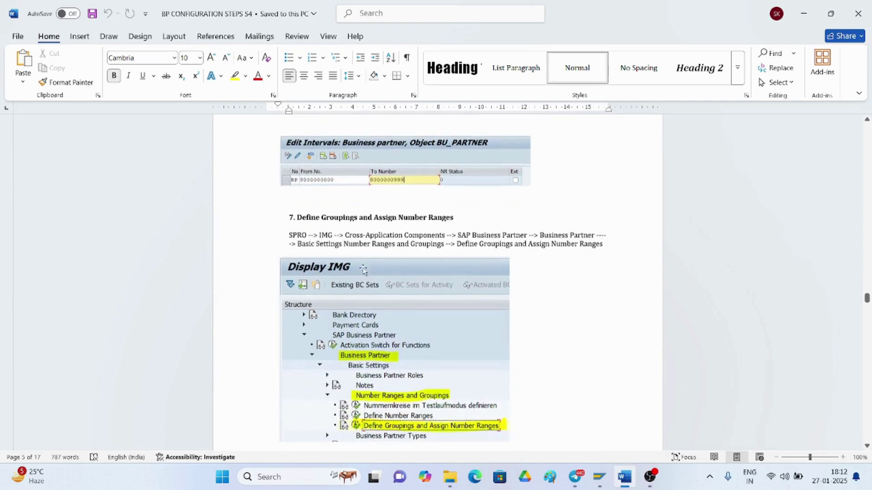
Switch back to SAP, leave the BU_PARTNER intervals, and start new entries in Define Groupings and Assign Number Ranges
key("alt+Tab")
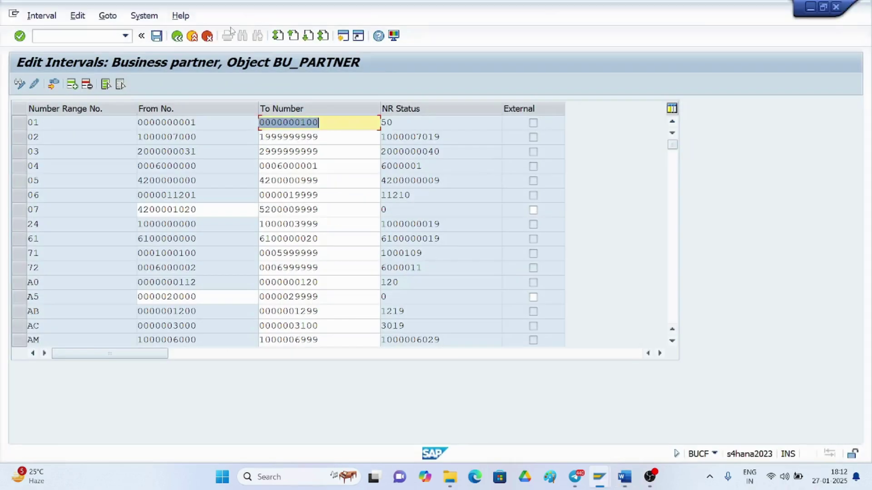
left_click(177, 36)
left_click(176, 36)
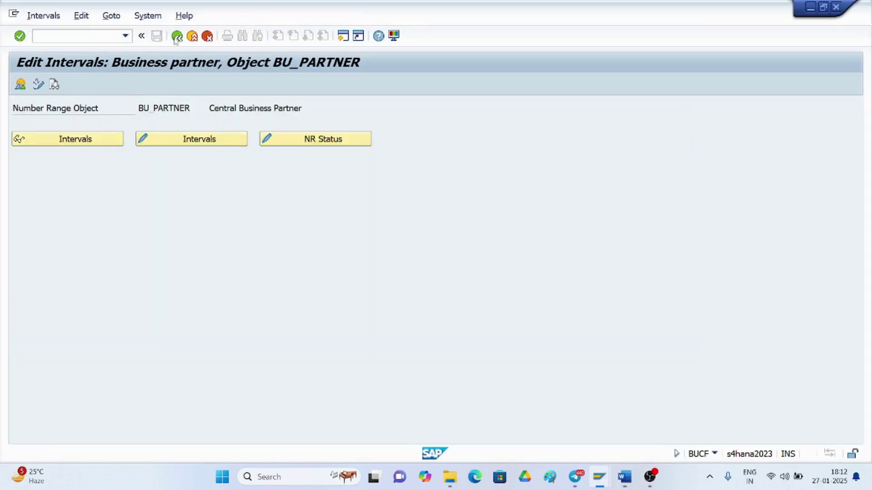
double_click(99, 368)
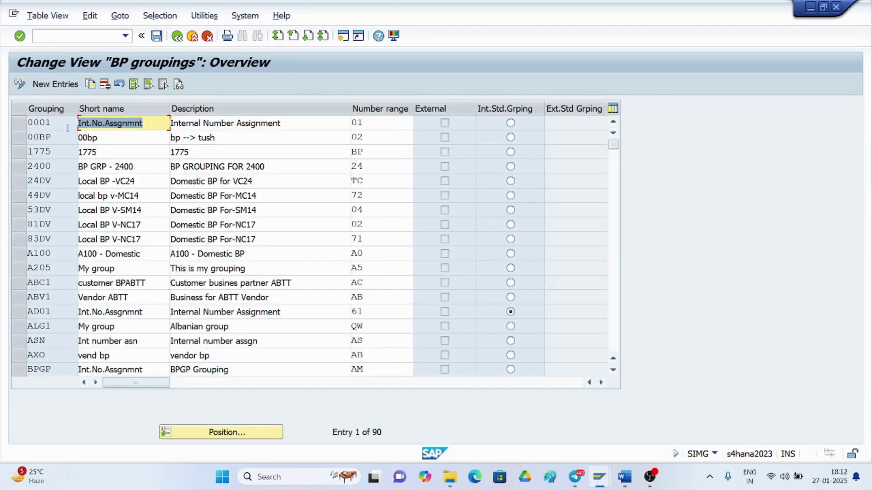
left_click(57, 84)
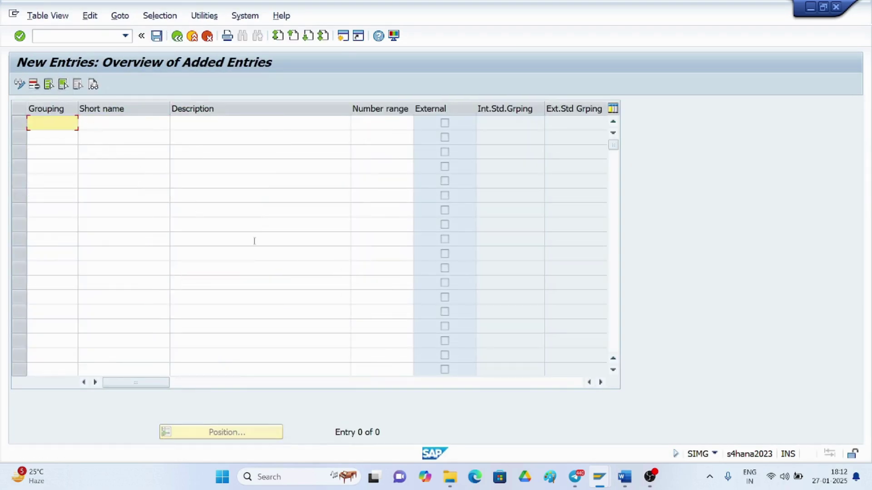
Consult the grouping example in the Word document and enter grouping BAJJ in SAP with short name BAJAJ BP GROUP
key("alt+Tab")
scroll(419, 338, "down", 6)
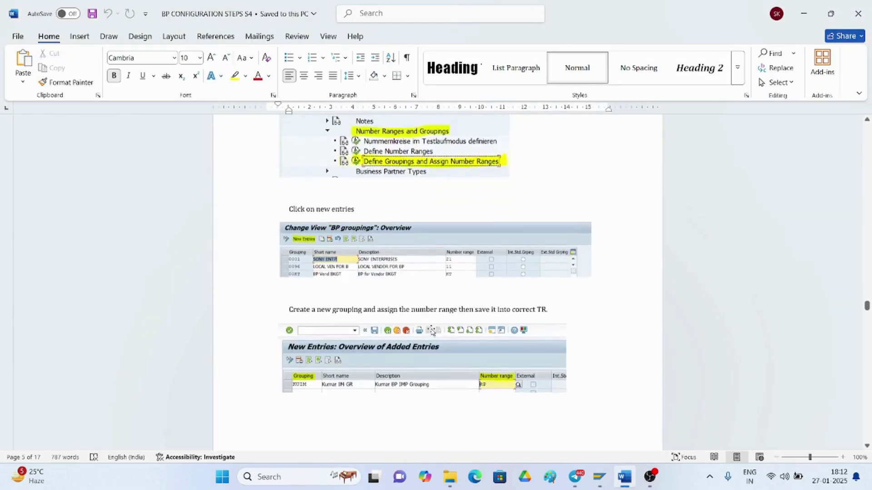
key("alt+Tab")
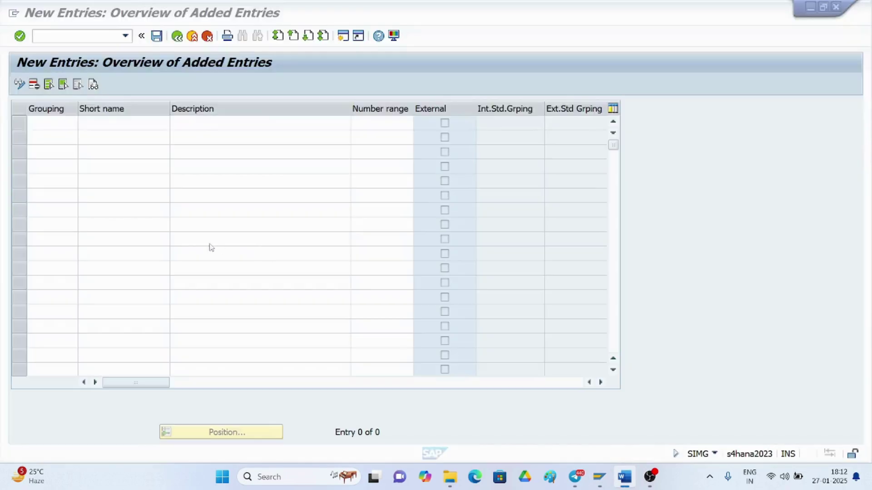
type("BAJJ")
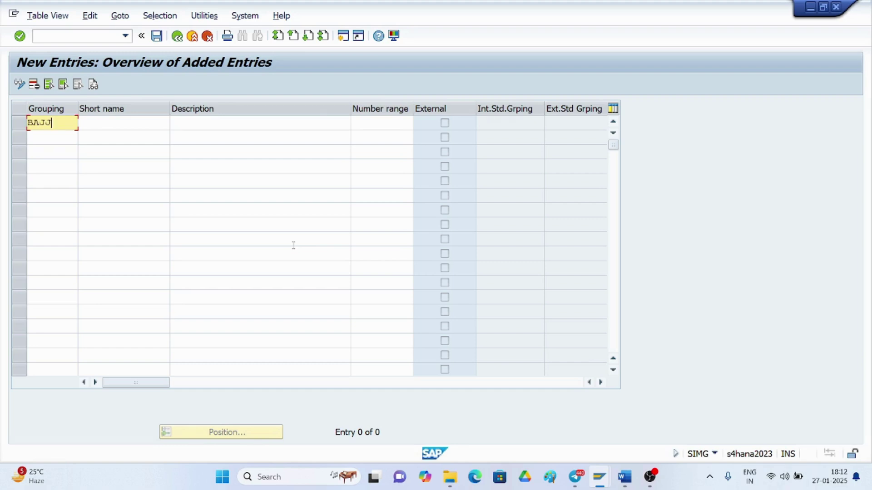
left_click(104, 121)
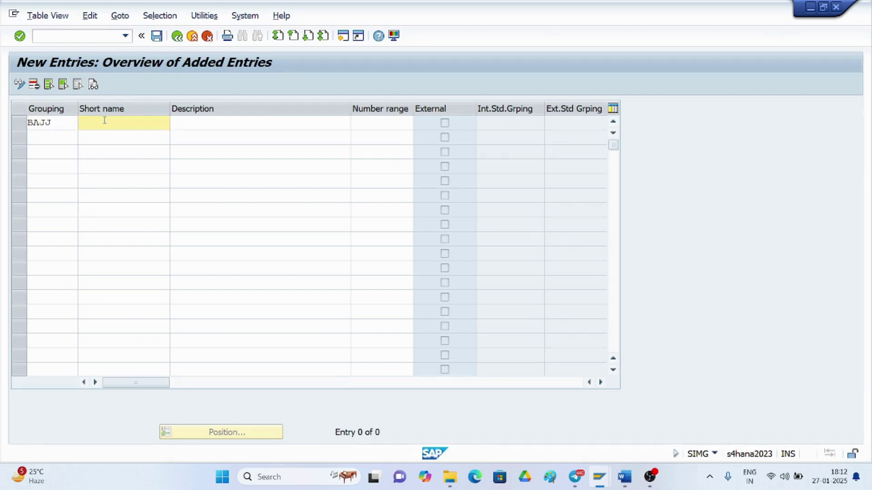
key("alt+Tab")
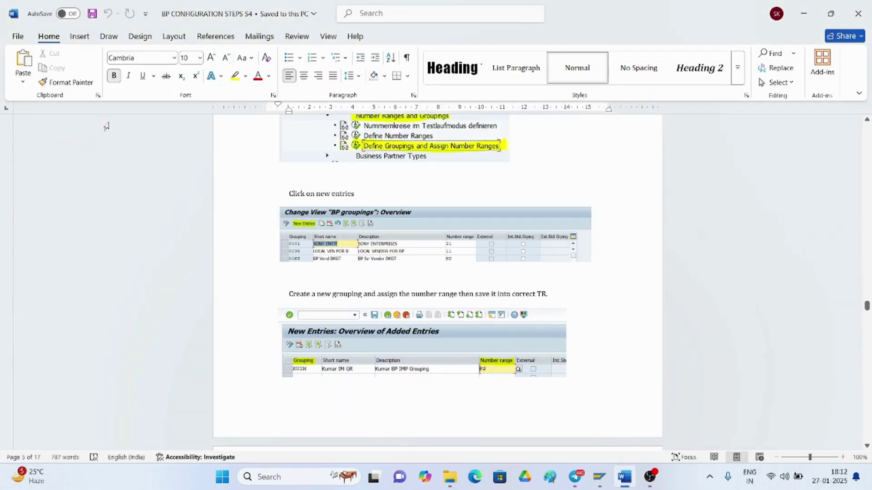
key("alt+Tab")
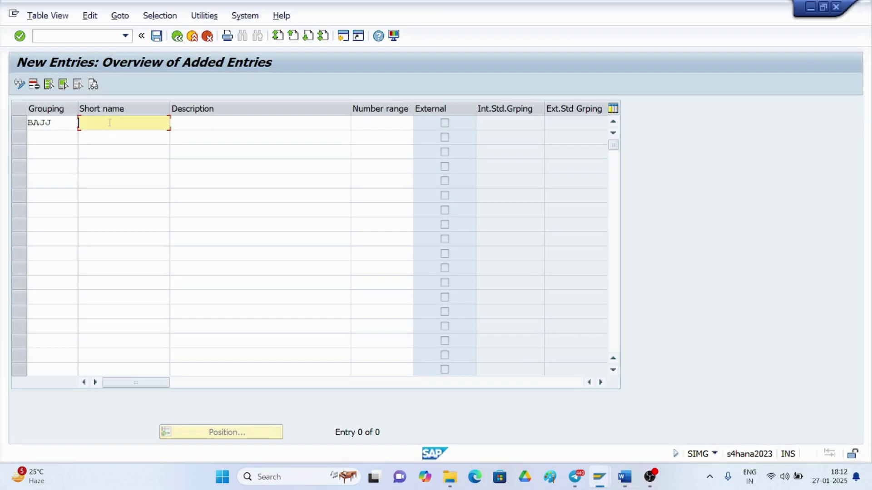
type("BAJAJ BP GROUP")
Give grouping BAJJ the description BP GRP FOR BAJJ and assign it number range 02
left_click(195, 122)
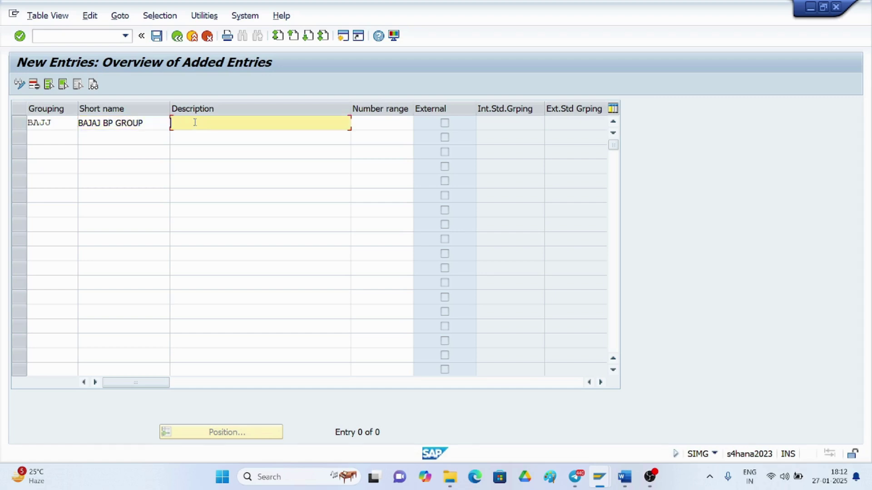
type("BP")
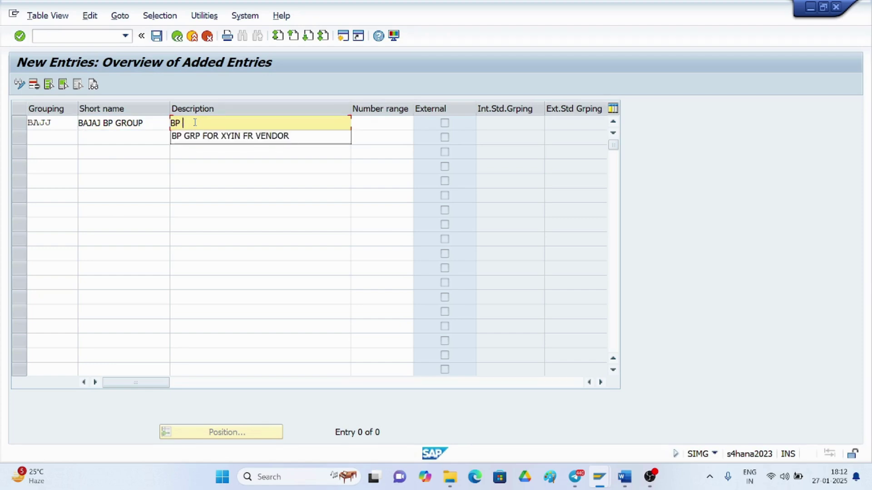
type(" GRP FOR BAJJ")
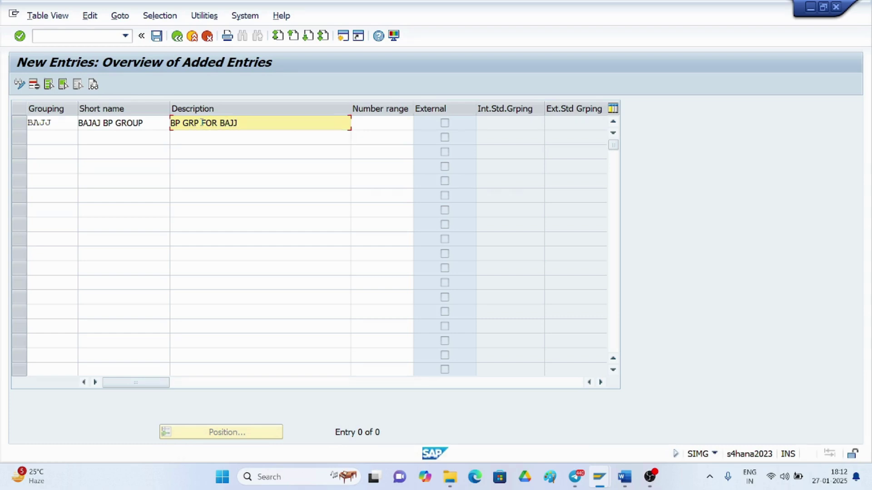
left_click(381, 122)
type("02")
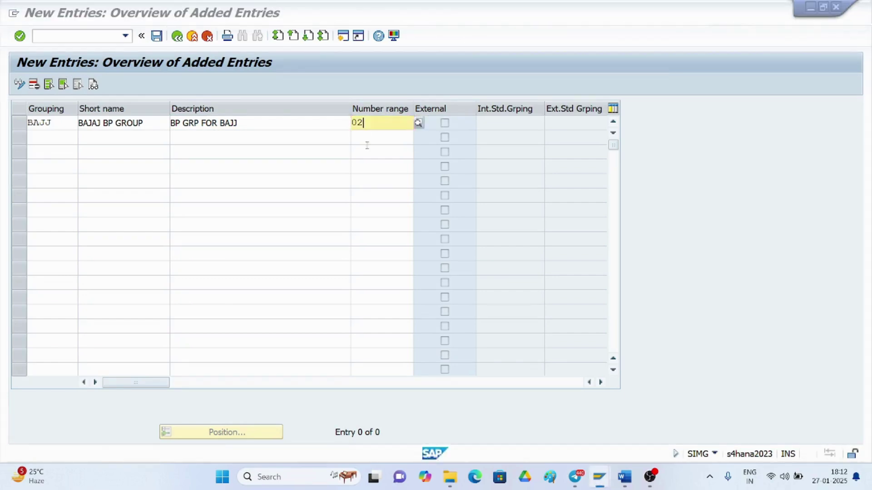
Check the saving instruction in the Word document and save the new grouping in SAP to customizing request A4HK900979
key("alt+Tab")
scroll(454, 325, "down", 6)
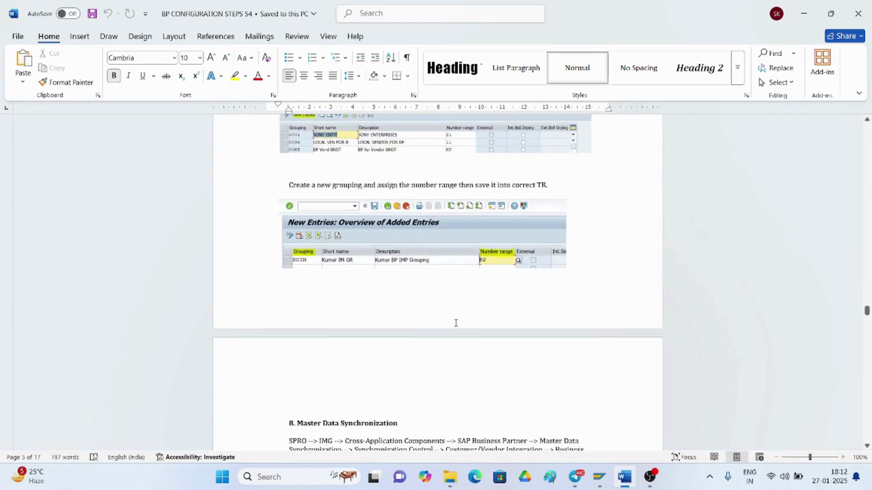
key("alt+Tab")
left_click(156, 36)
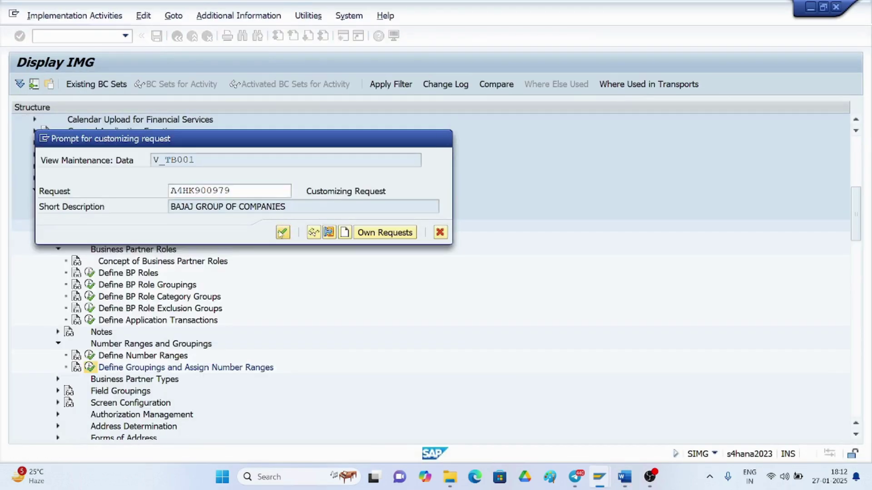
left_click(272, 233)
Read the Master Data Synchronization path in the Word document and return in SAP from BP groupings to the IMG structure
key("alt+Tab")
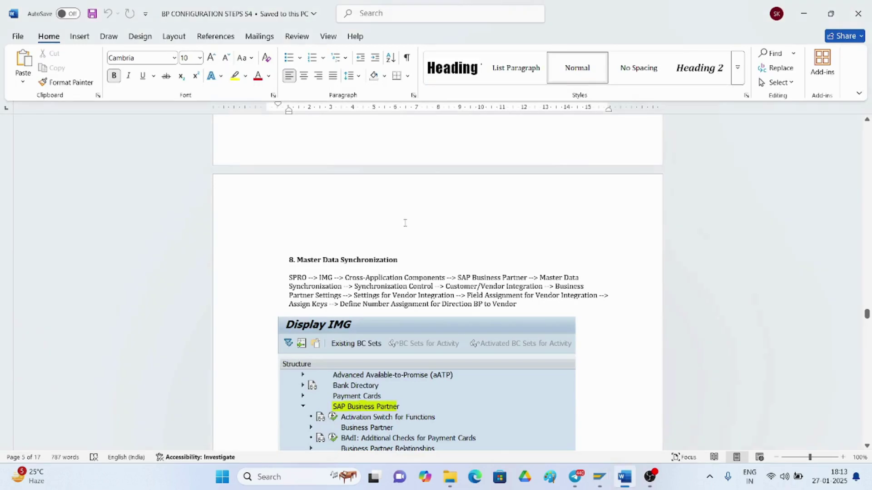
scroll(404, 223, "down", 3)
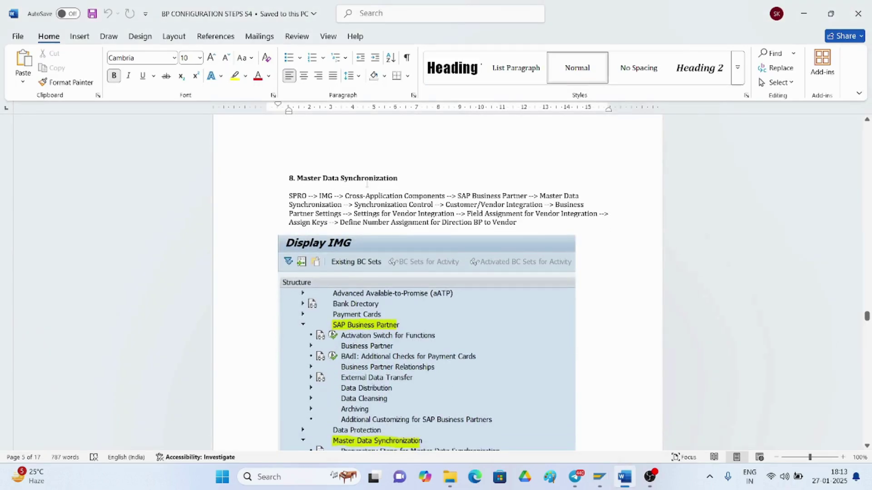
key("alt+Tab")
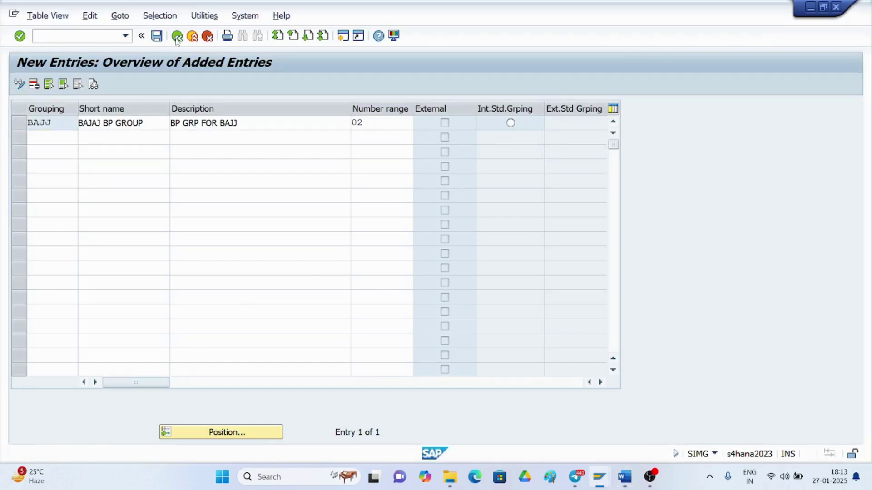
left_click(177, 36)
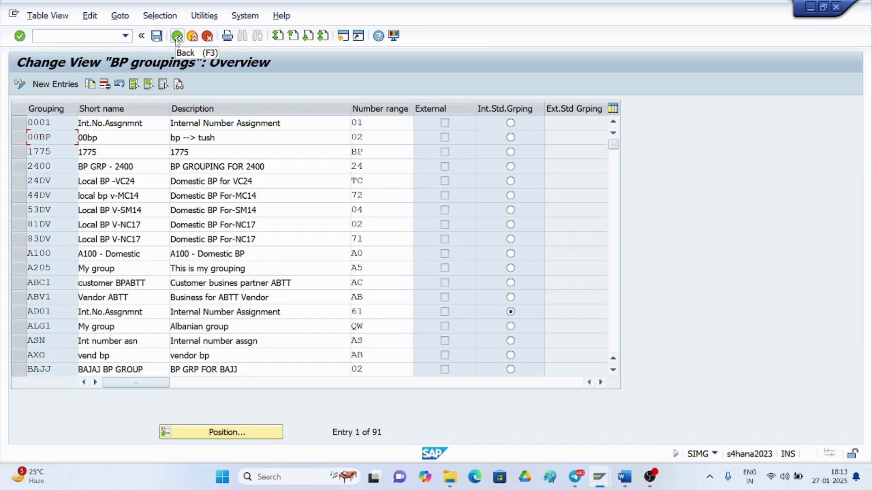
left_click(176, 38)
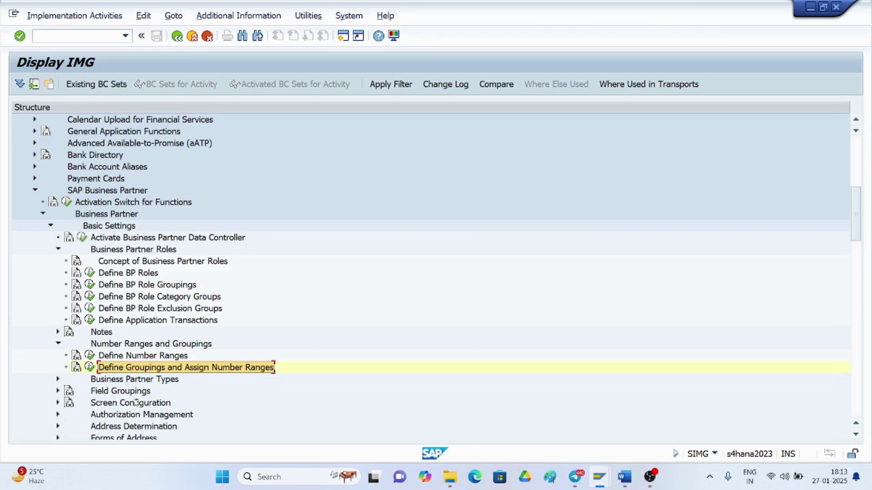
Recheck the synchronization path in the Word document and collapse the Business Partner node under SAP Business Partner in the IMG
scroll(135, 401, "down", 2)
key("alt+Tab")
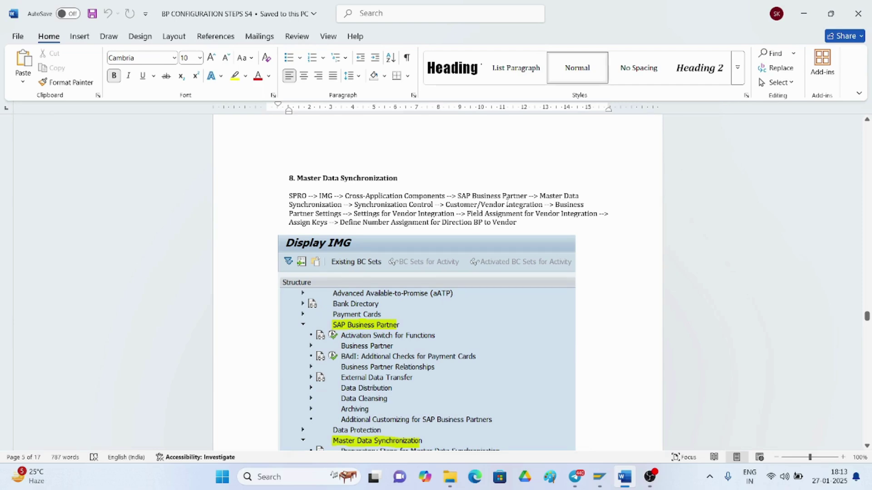
key("alt+Tab")
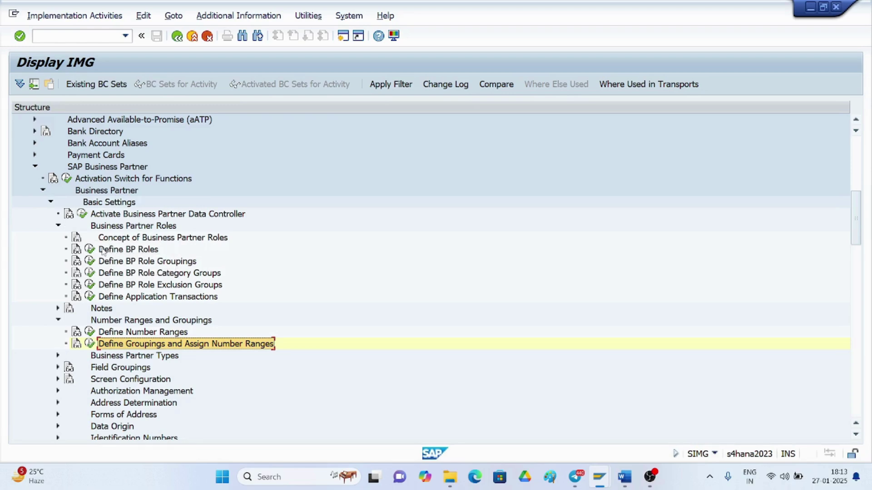
scroll(69, 253, "up", 1)
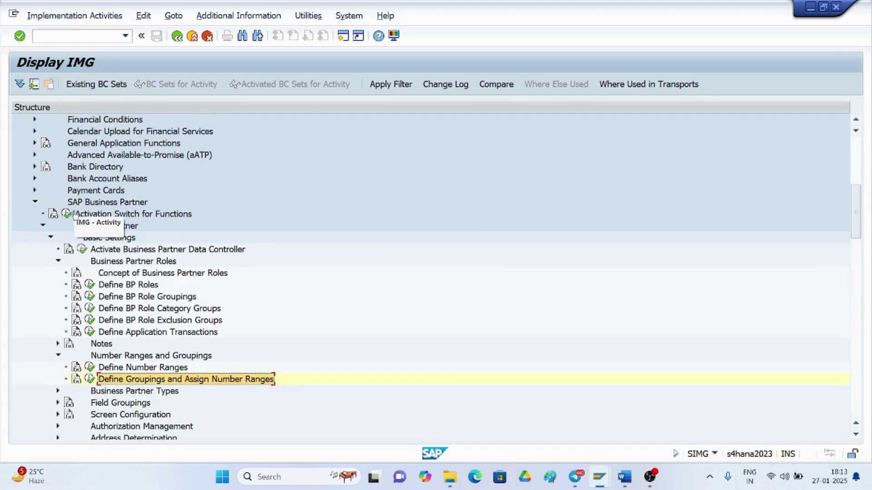
left_click(42, 226)
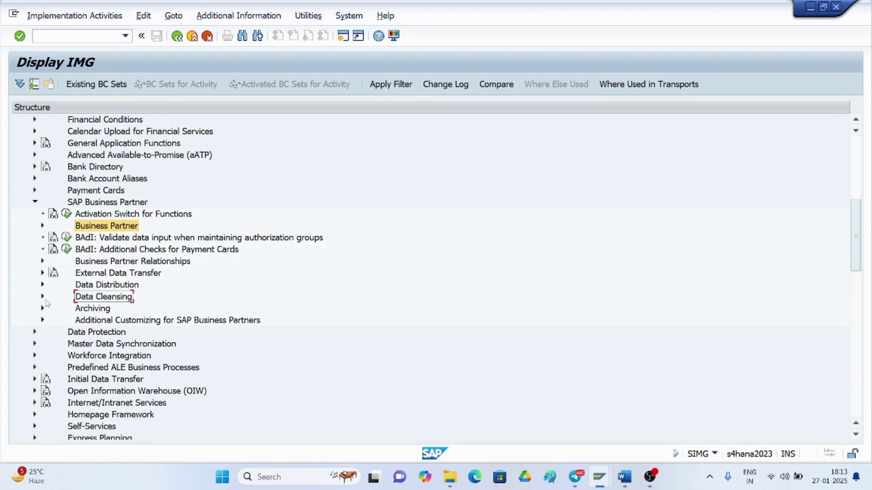
Consult the Word document's path once more and expand the Master Data Synchronization node in the SAP IMG structure
key("alt+Tab")
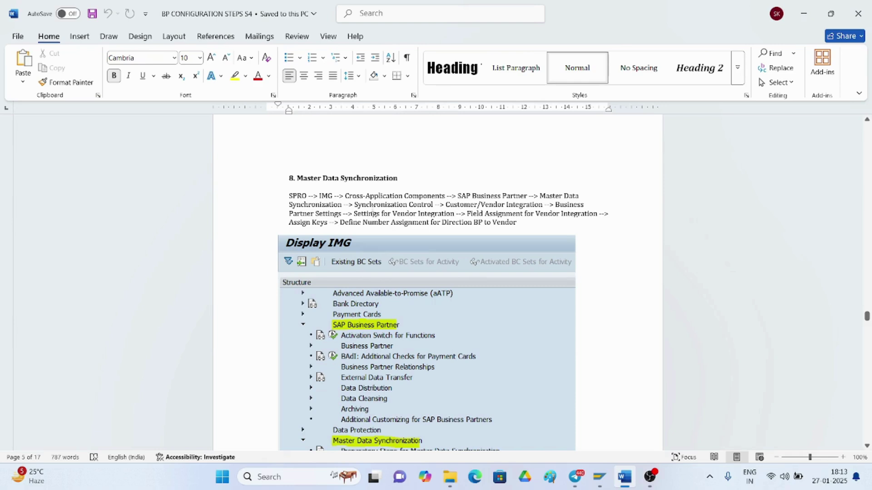
key("alt+Tab")
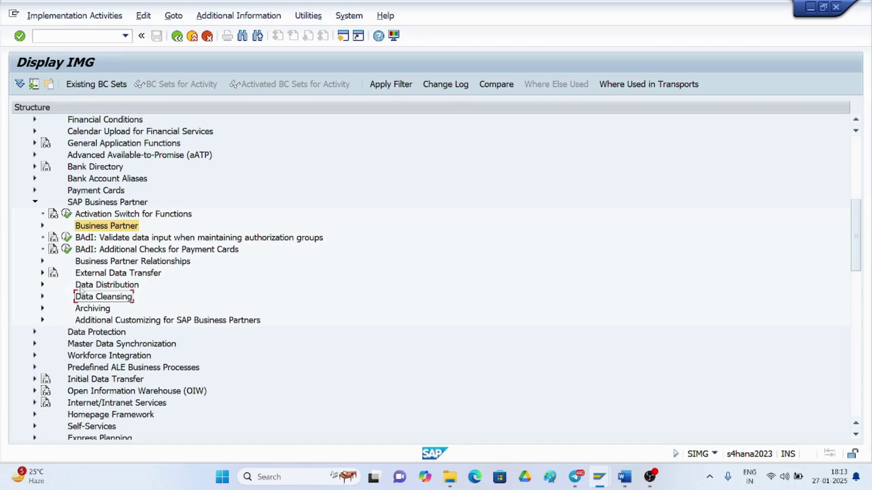
scroll(88, 209, "down", 1)
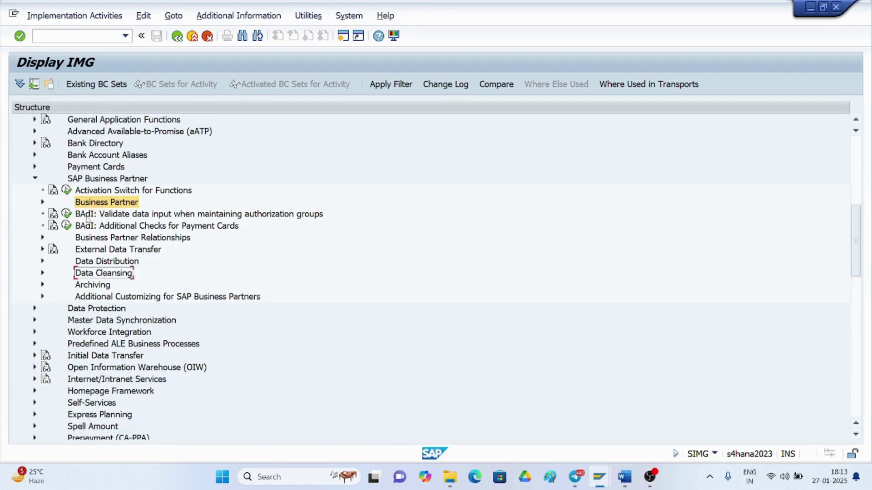
left_click(35, 320)
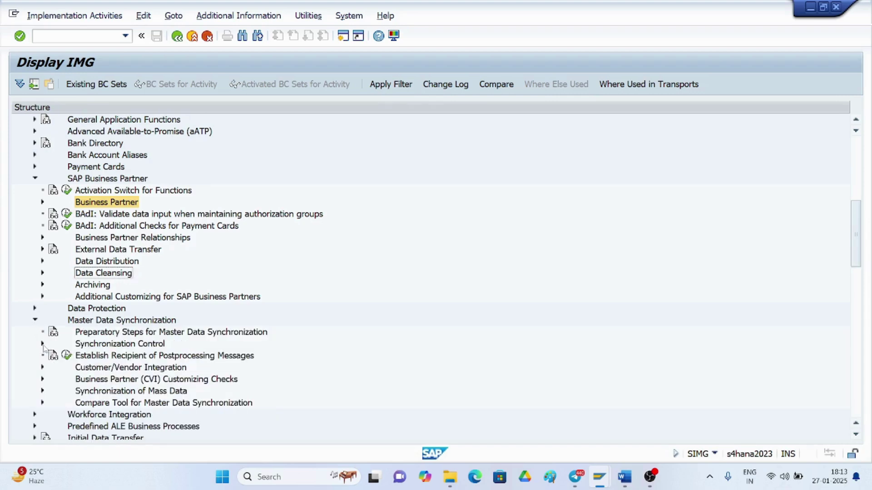
Following the Word document's path, expand Synchronization Control, Customer/Vendor Integration, Business Partner Settings and Settings for Vendor Integration in the SAP IMG
left_click(42, 344)
scroll(169, 314, "down", 1)
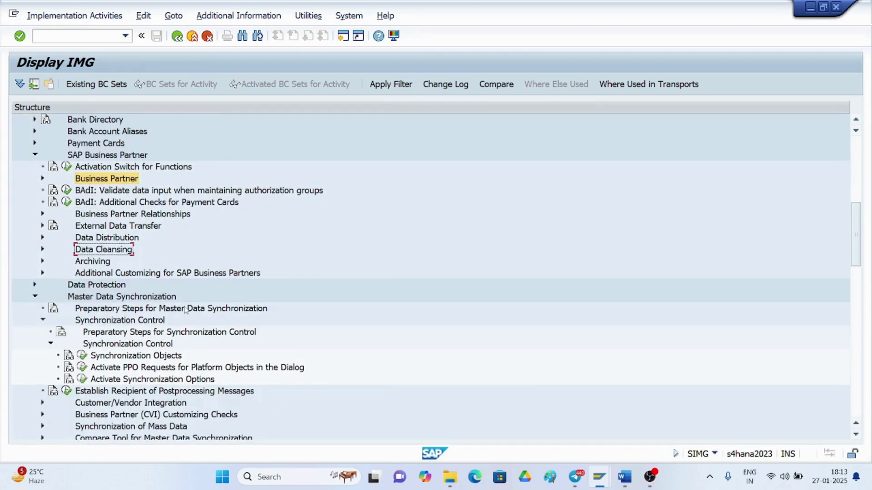
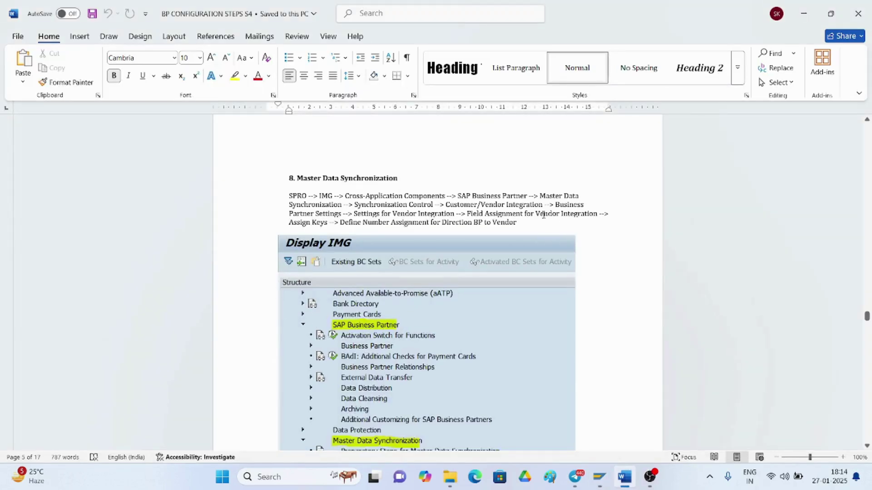
key("alt+Tab")
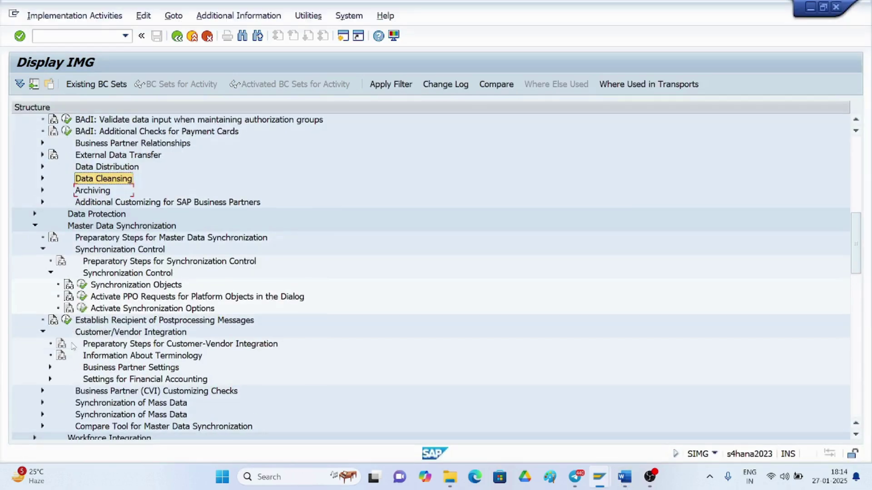
left_click(51, 368)
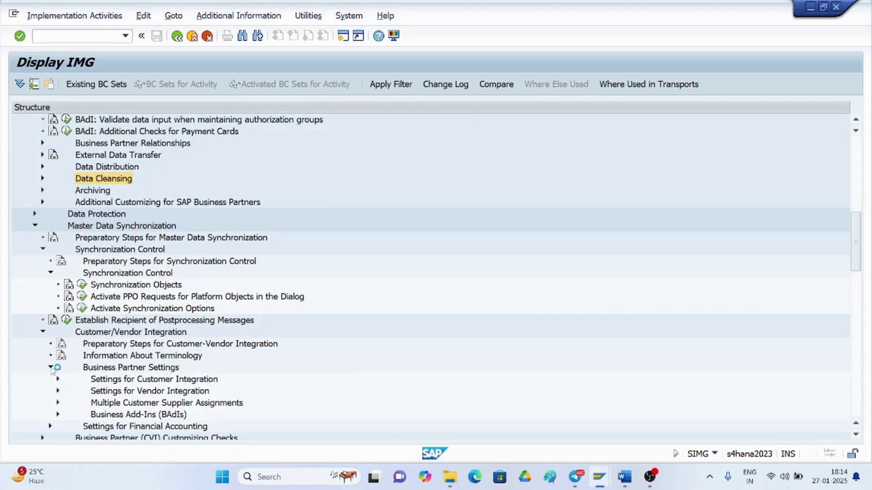
left_click(57, 392)
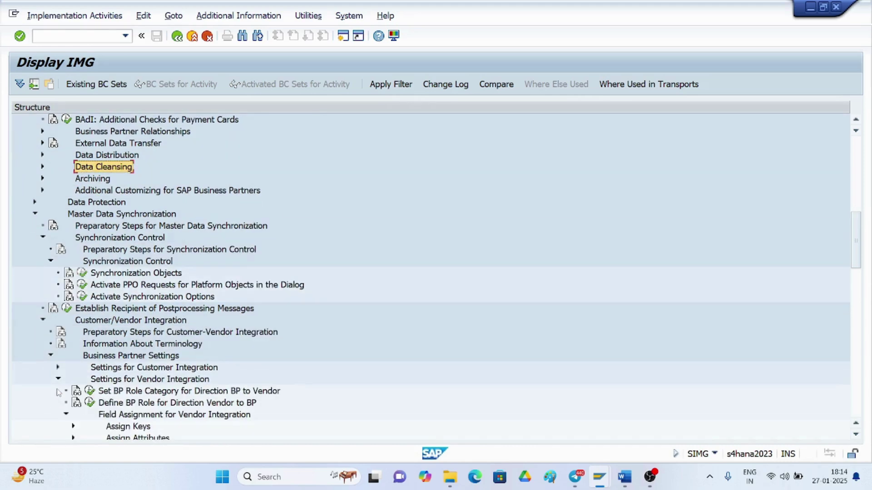
Recheck the path in the Word document and expand Assign Keys under Field Assignment for Vendor Integration in the SAP IMG
key("alt+Tab")
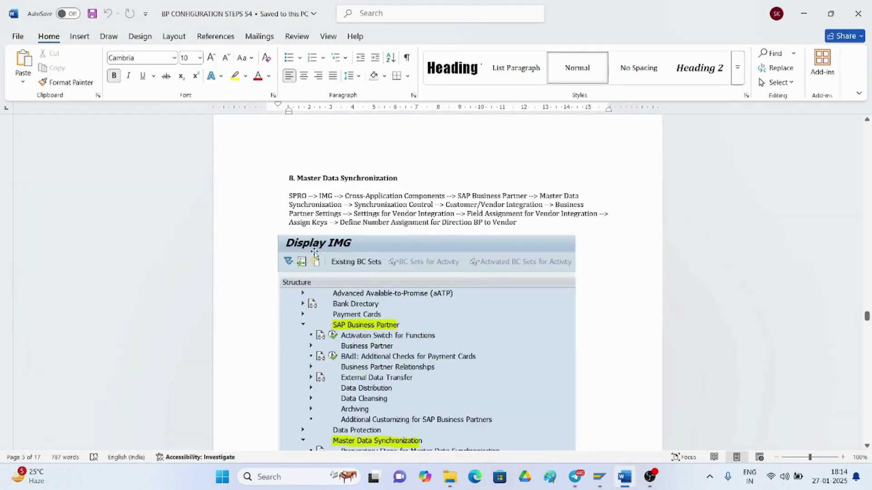
key("alt+Tab")
scroll(97, 336, "down", 1)
scroll(96, 336, "down", 1)
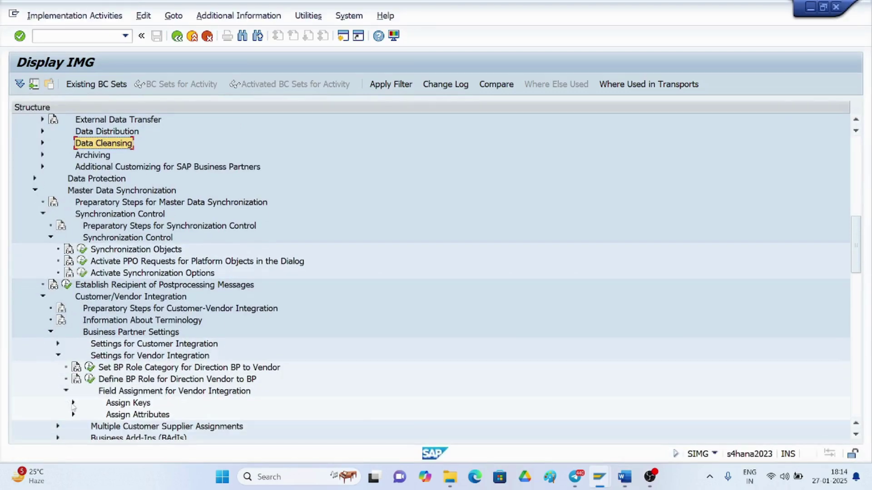
left_click(73, 403)
scroll(348, 307, "down", 2)
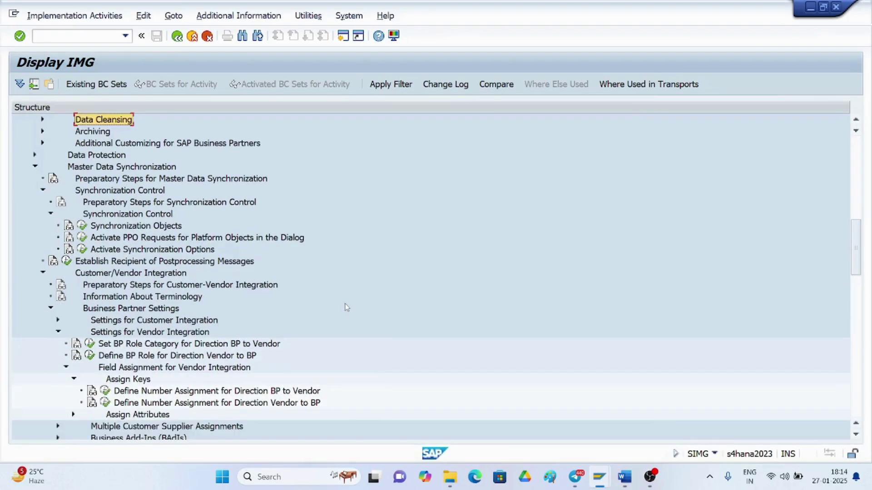
Confirm the activity in the Word document, open Define Number Assignment for Direction BP to Vendor in SAP and start new entries
key("alt+Tab")
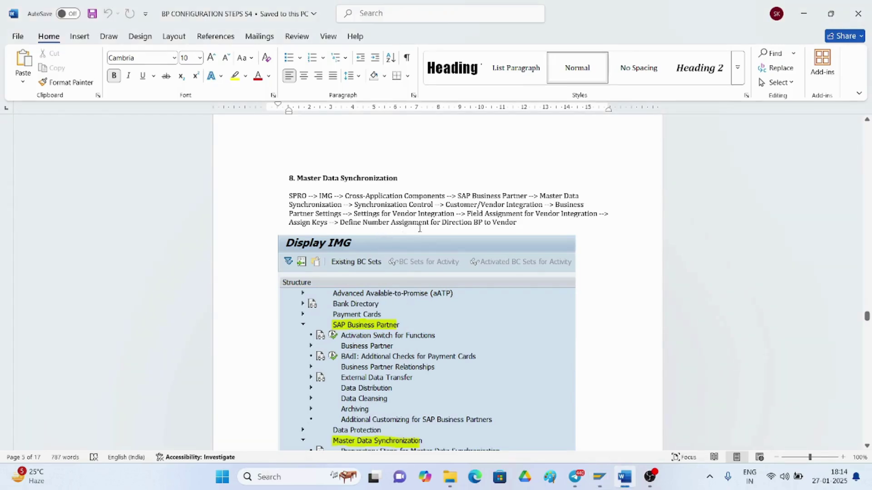
key("alt+Tab")
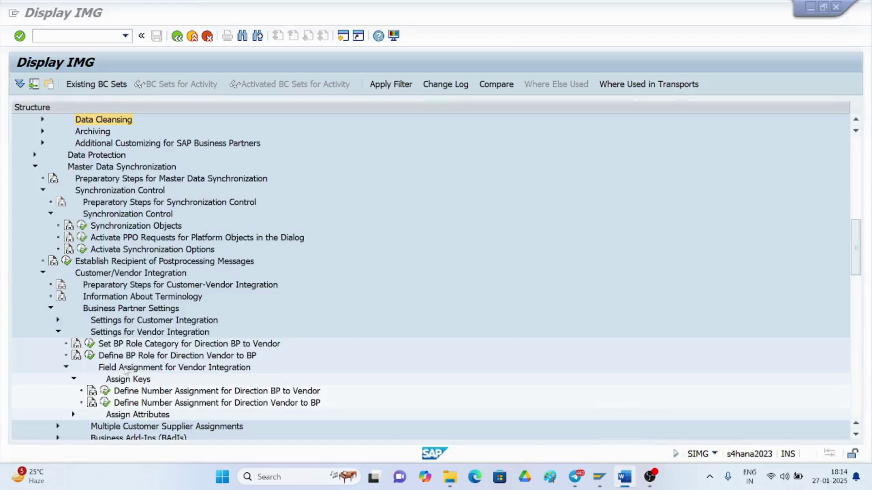
left_click(105, 403)
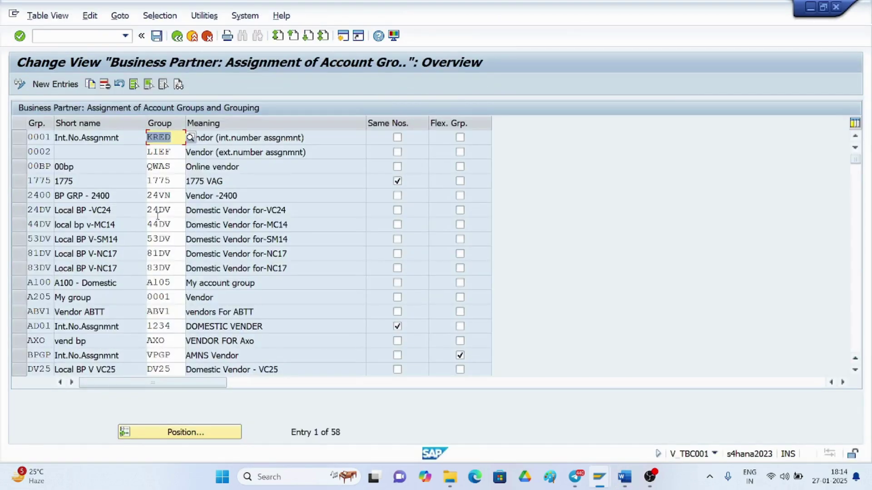
left_click(54, 84)
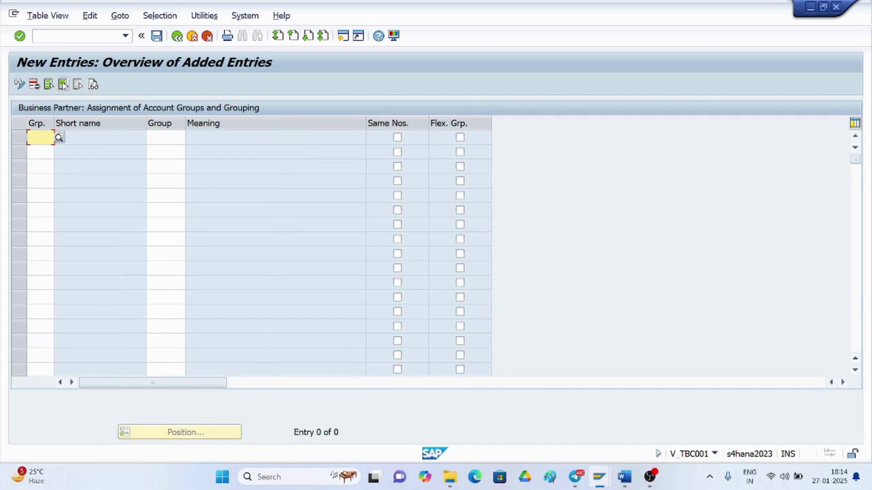
Read the Word document's instructions on BP grouping, vendor account group and Same Nos. for the new entry, and return to SAP
key("alt+Tab")
scroll(290, 247, "down", 5)
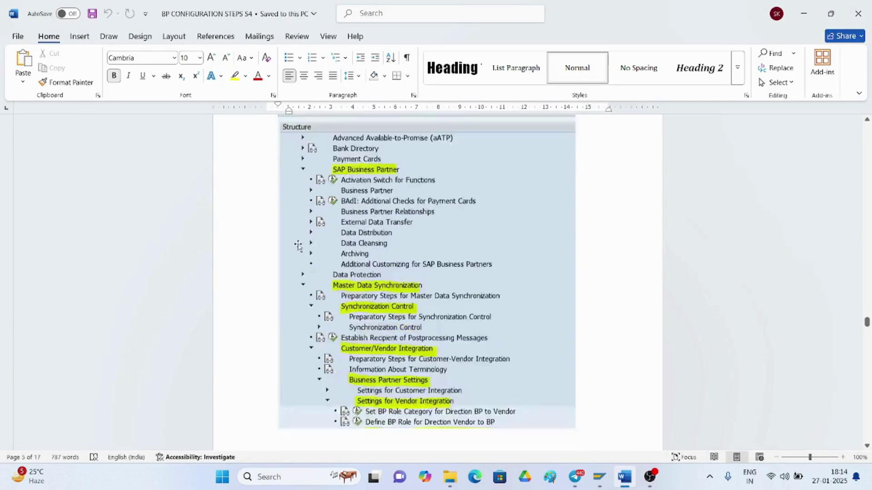
scroll(290, 249, "down", 5)
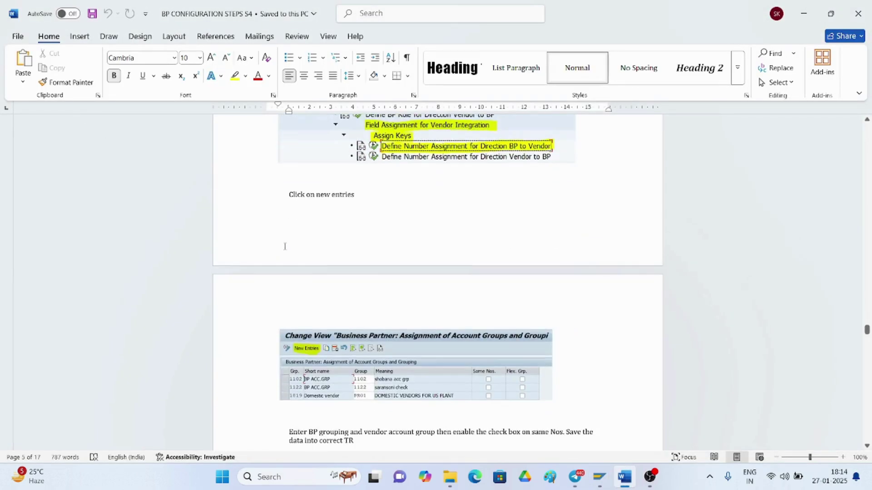
scroll(285, 246, "down", 3)
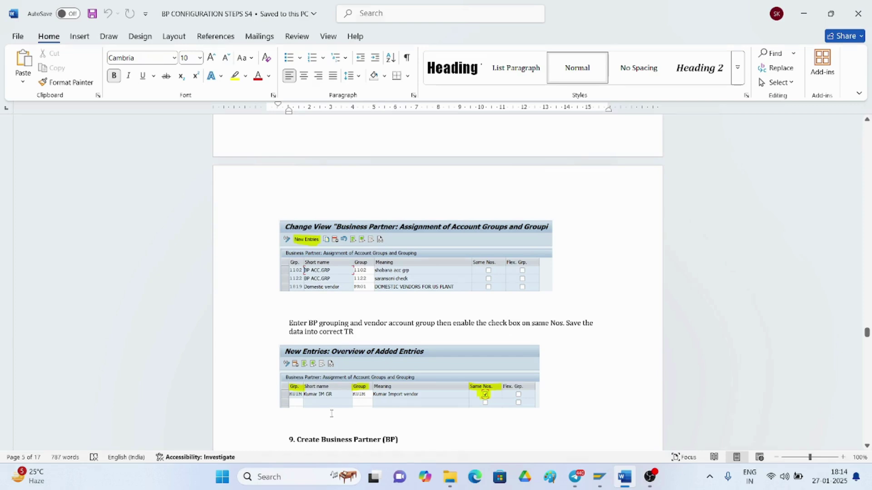
key("alt+Tab")
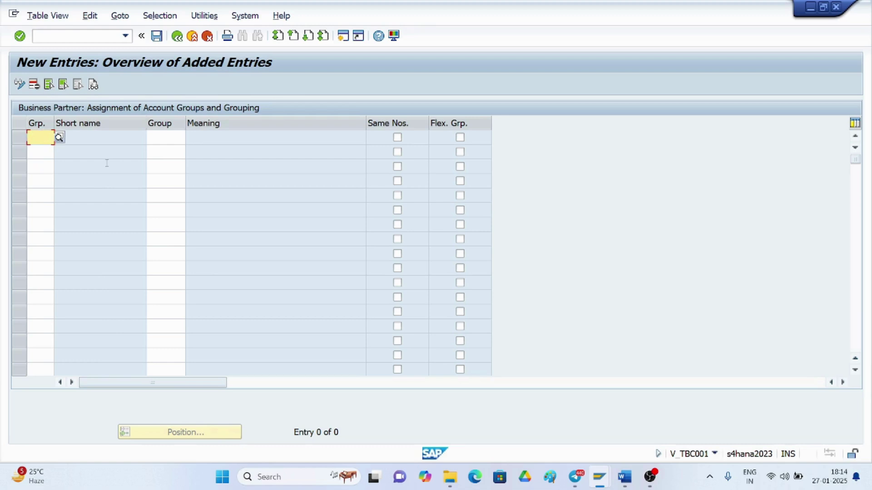
Enter BP grouping BAJJ and vendor account group BAJJ in the first row of the new entries
type("BAJJ")
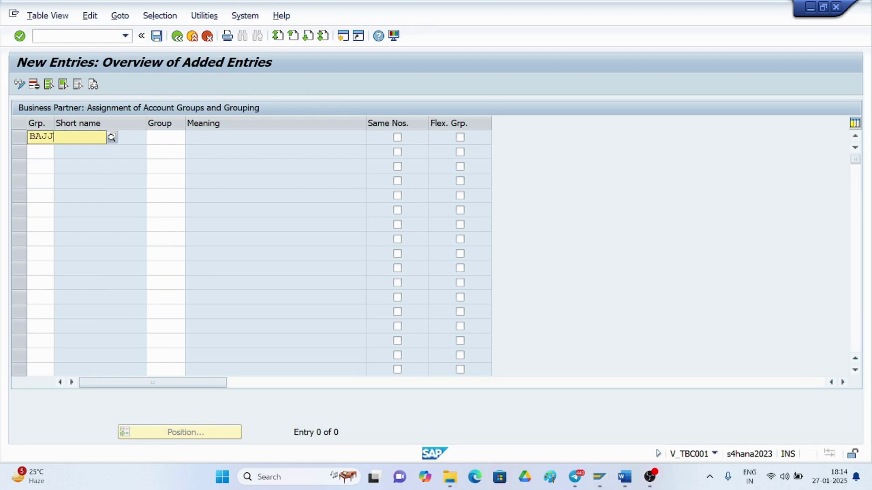
type("1")
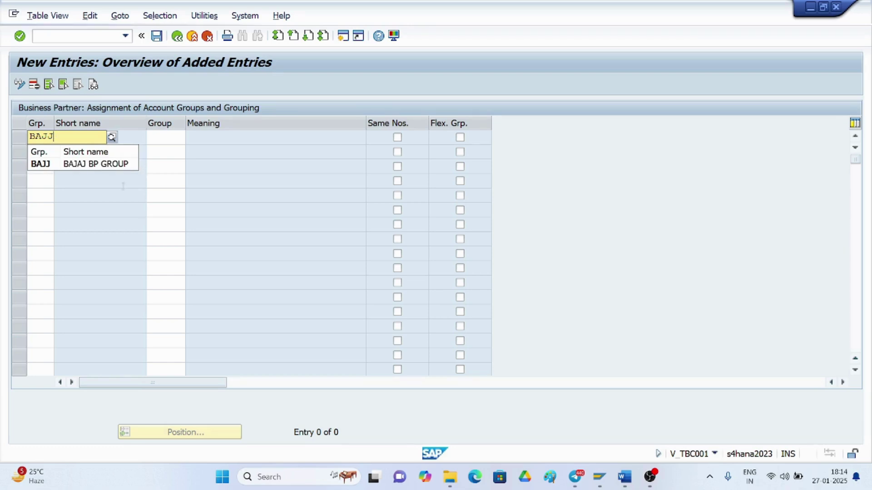
left_click(41, 165)
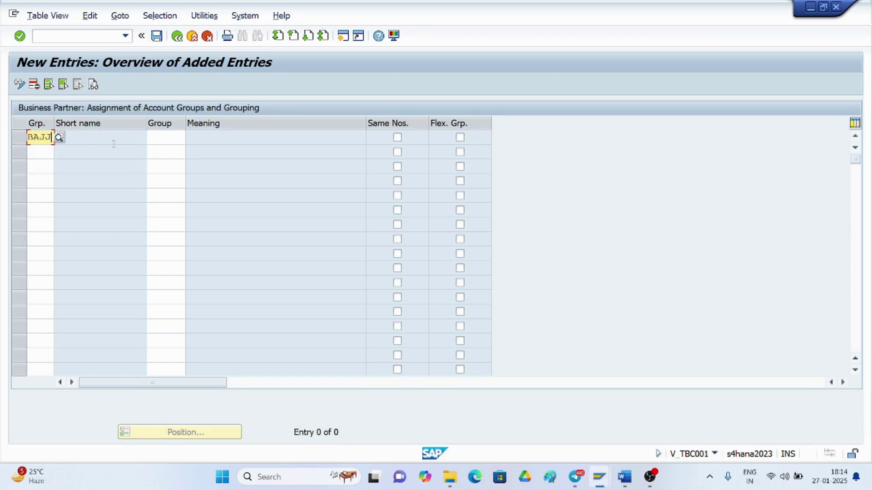
left_click(168, 140)
type("BAJJ")
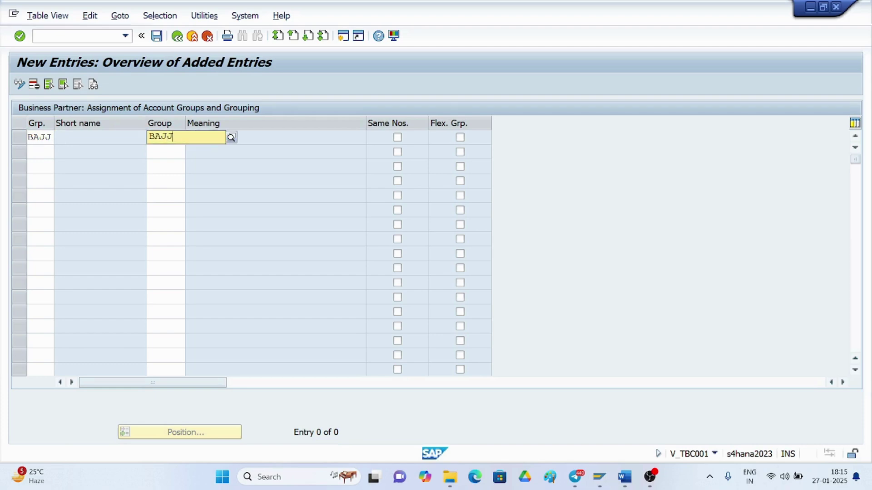
type("1")
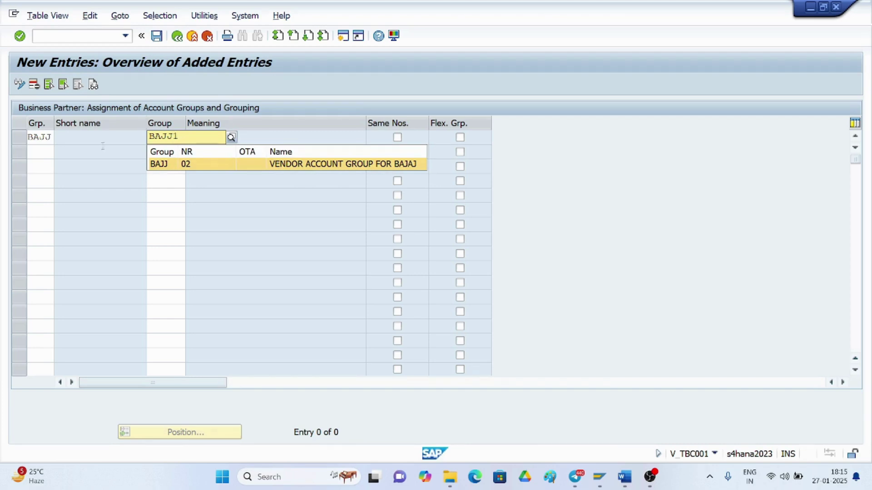
Search the Business Partner Grouping value list for BAJJ1 and then BAJJ, and choose BAJJ (BAJAJ BP GROUP) for the first row
left_click(30, 141)
key("Return")
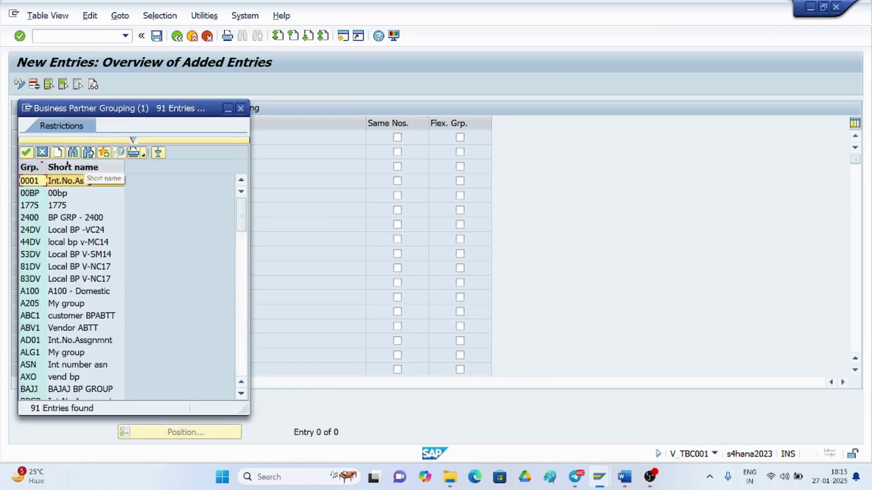
left_click(73, 153)
type("BAJJ1")
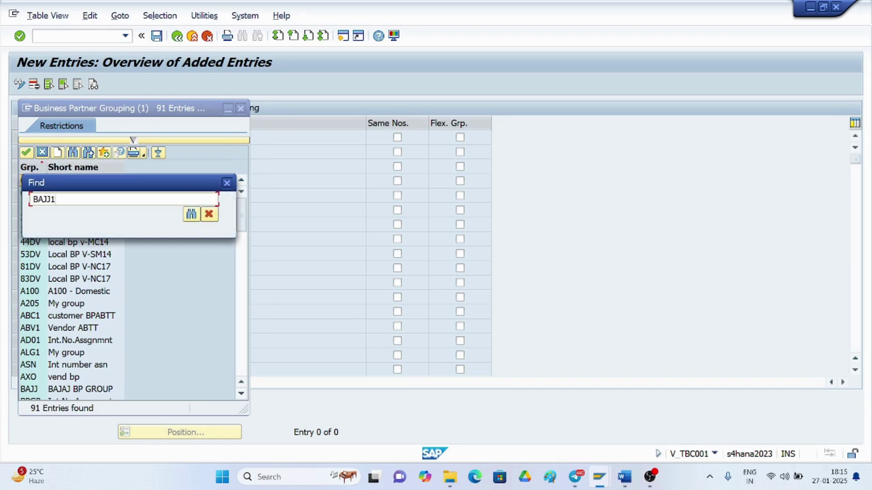
left_click(192, 214)
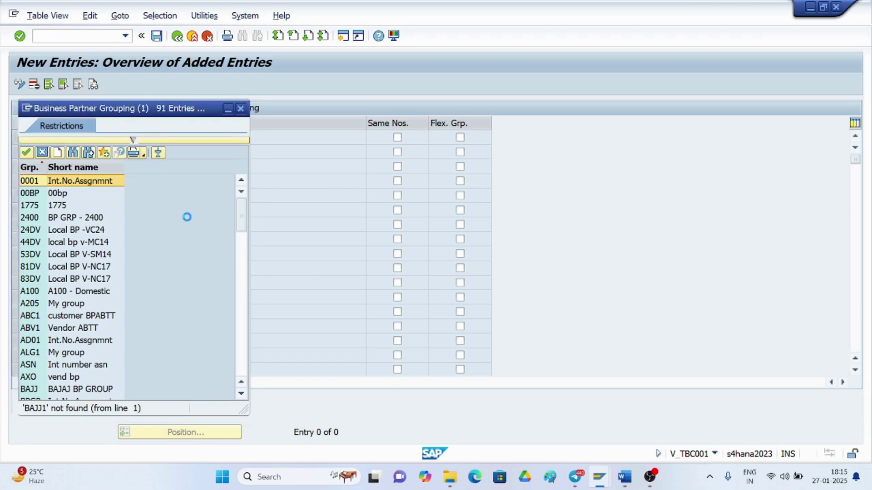
left_click(73, 153)
type("BAJJ")
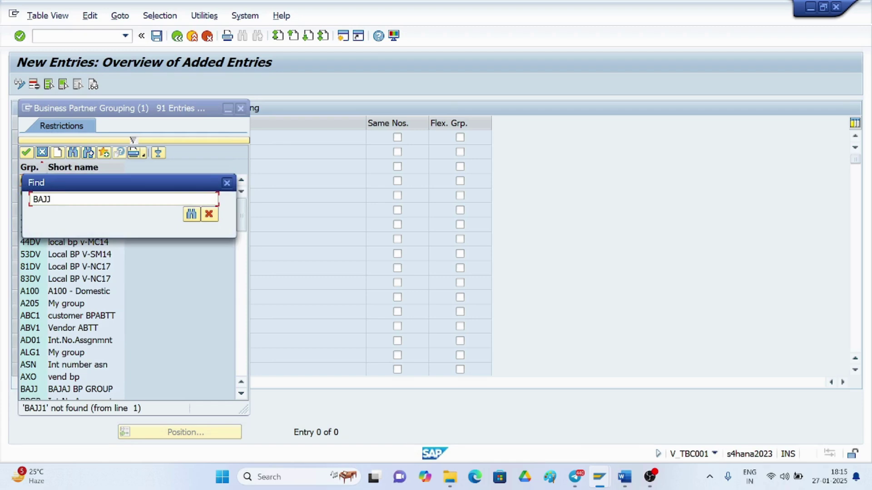
left_click(191, 214)
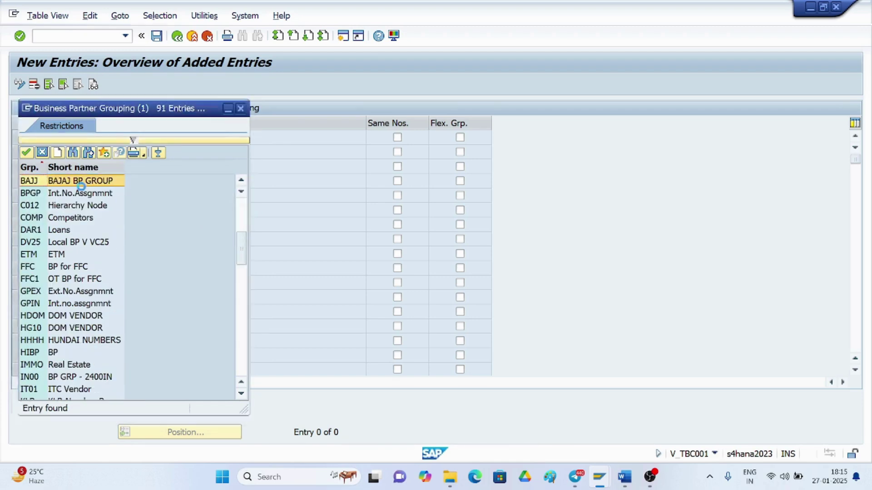
double_click(80, 182)
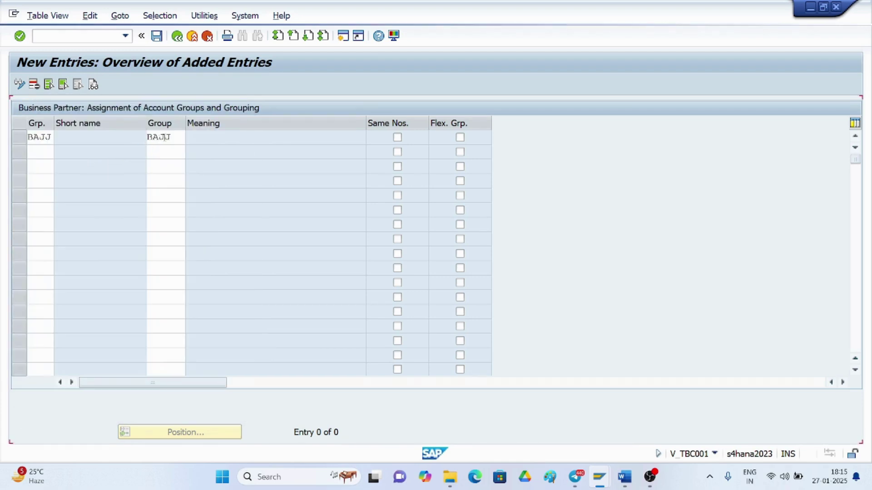
Search the vendor account group value list for BAJJ1 and choose BAJJ, VENDOR ACCOUNT GROUP FOR BAJAJ, for the first row
left_click(178, 135)
left_click(190, 138)
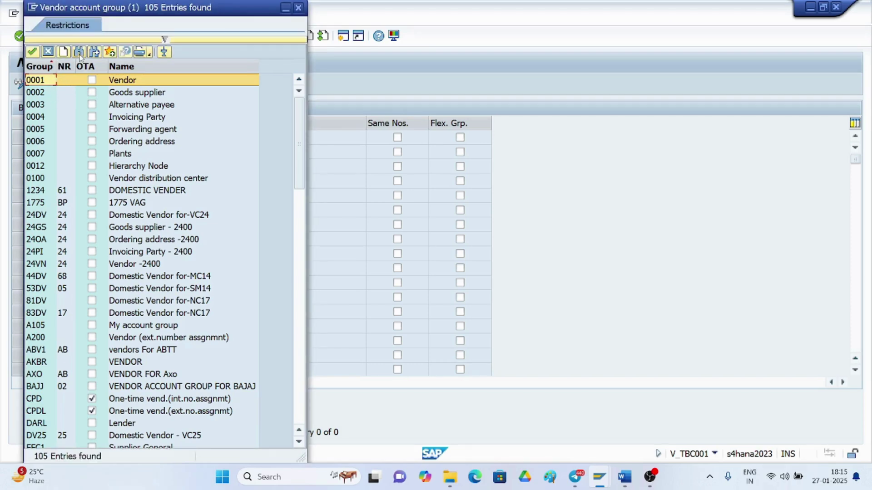
type("BAJJ1")
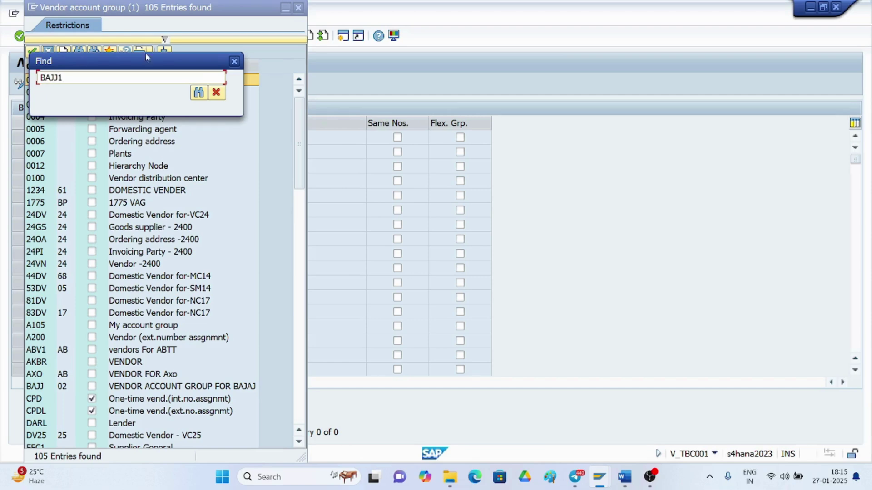
left_click(198, 93)
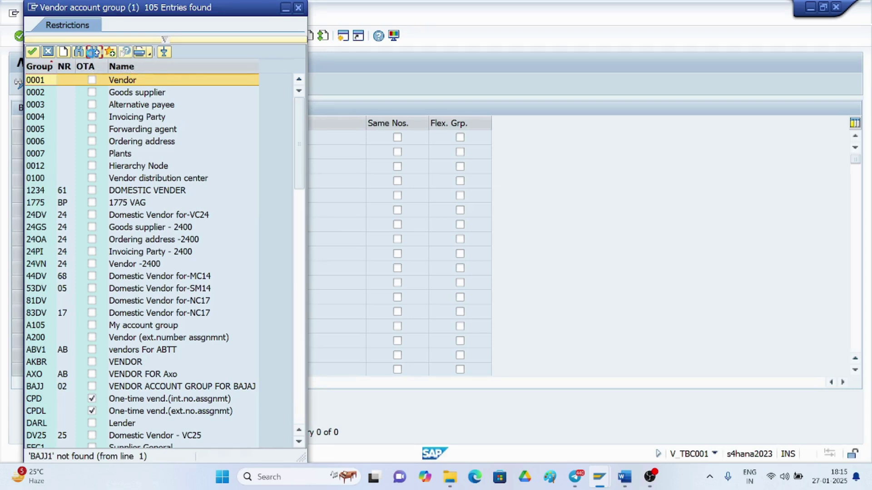
left_click(93, 52)
scroll(98, 254, "down", 1)
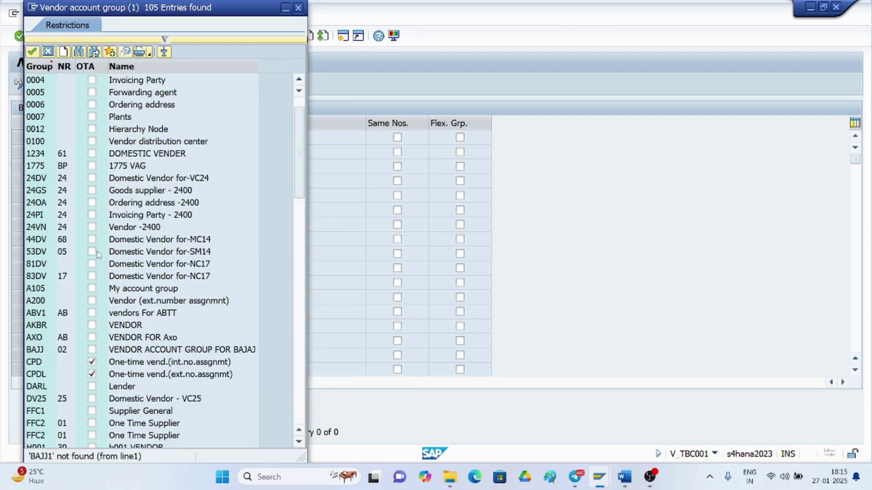
double_click(38, 353)
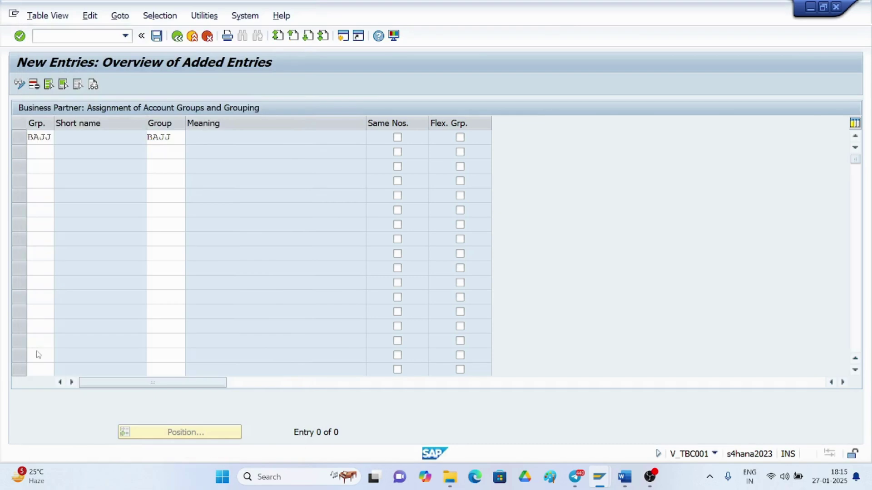
Reselect grouping BAJJ, BAJAJ BP GROUP, from the value list for the first row
left_click(40, 137)
left_click(59, 137)
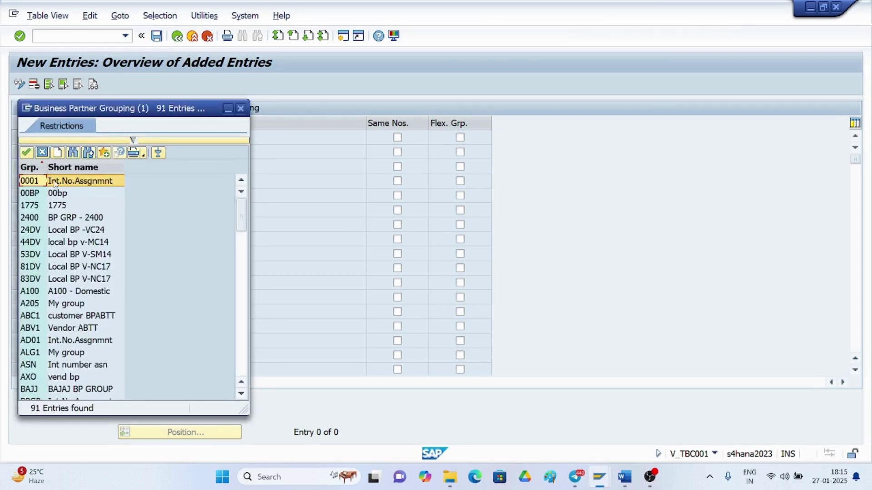
scroll(56, 237, "down", 1)
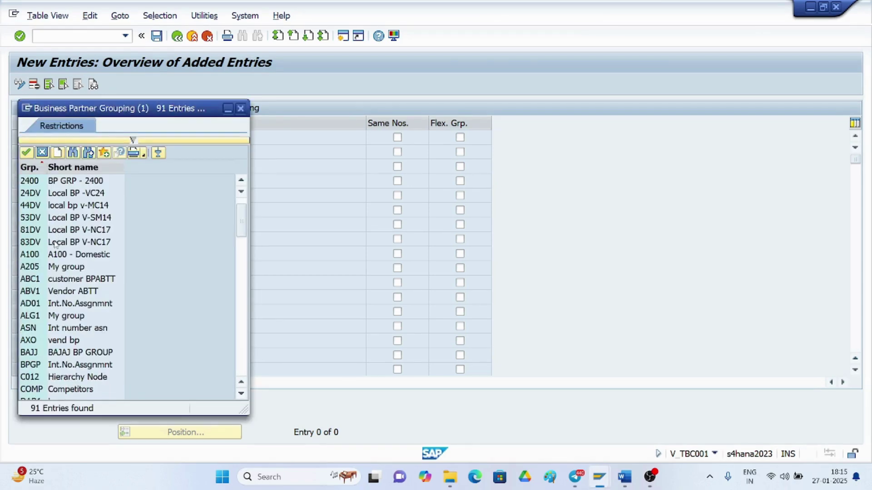
double_click(74, 354)
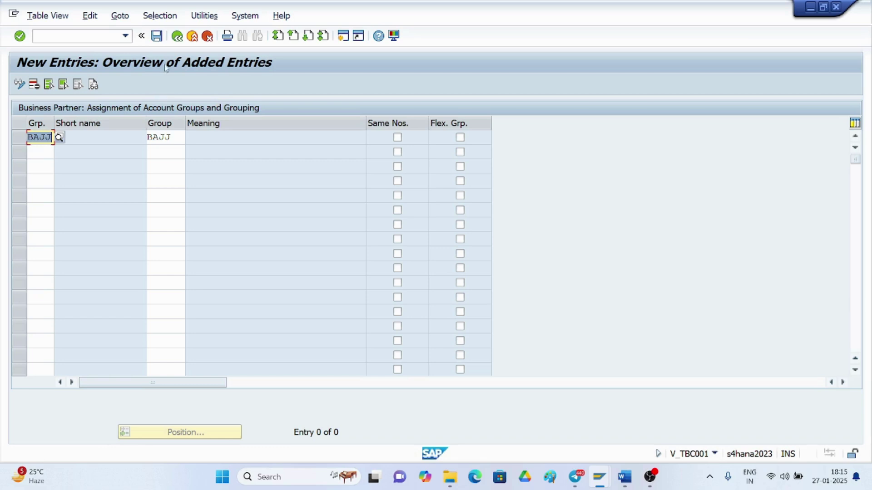
Save the grouping and account group assignment to customizing request A4HK900979
left_click(156, 36)
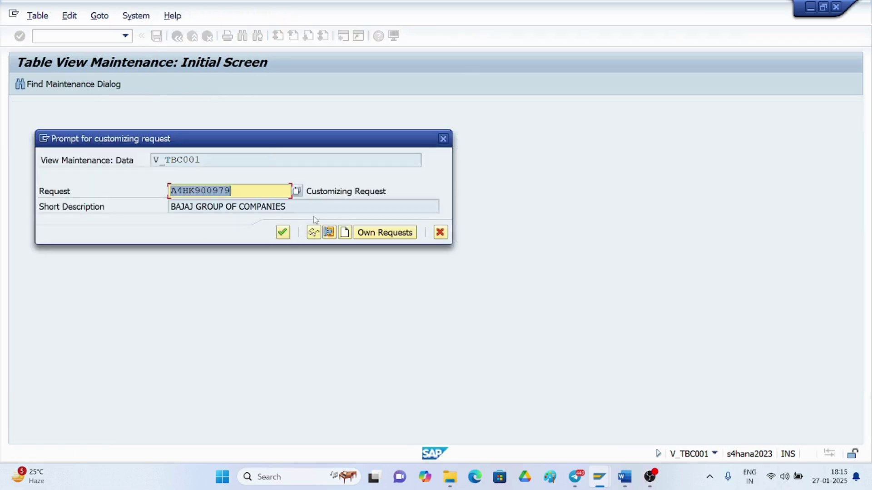
left_click(282, 233)
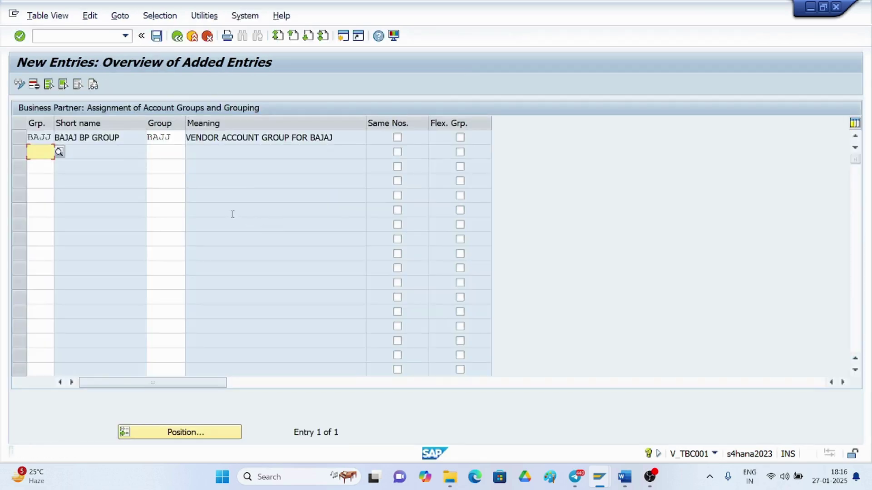
Switch to the Word configuration document and read section 9, Create Business Partner (BP)
left_click(632, 477)
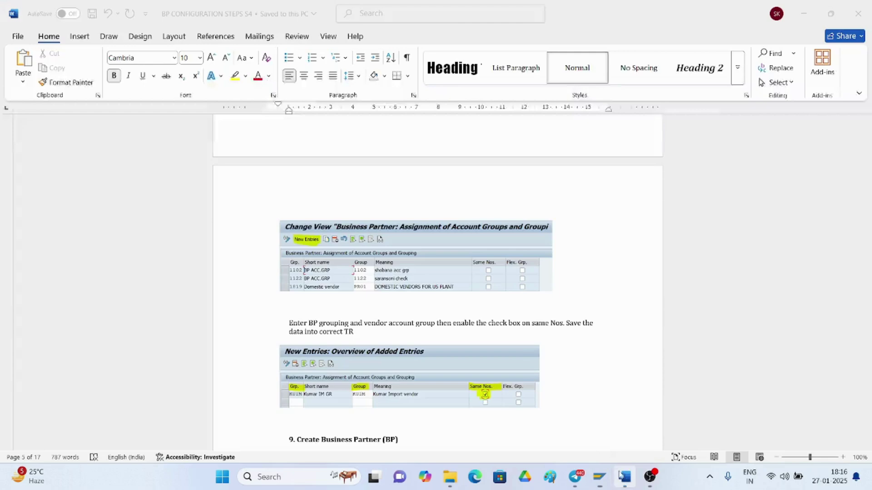
scroll(513, 363, "down", 3)
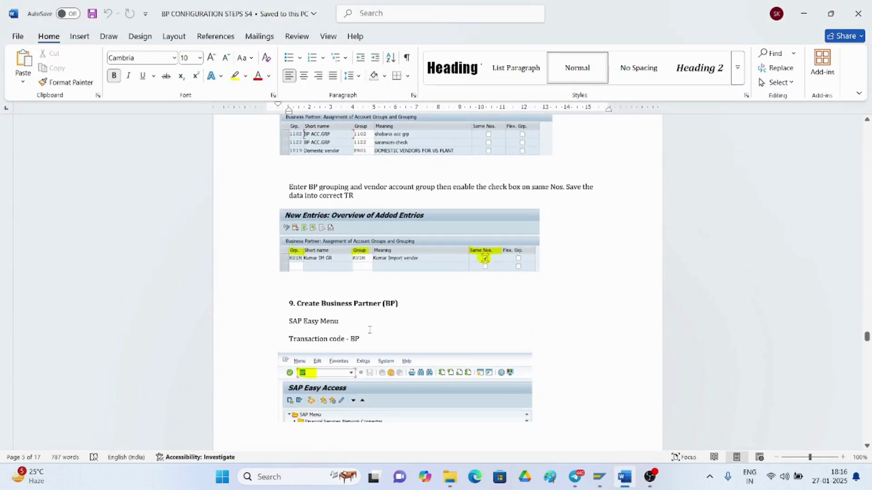
scroll(386, 321, "down", 2)
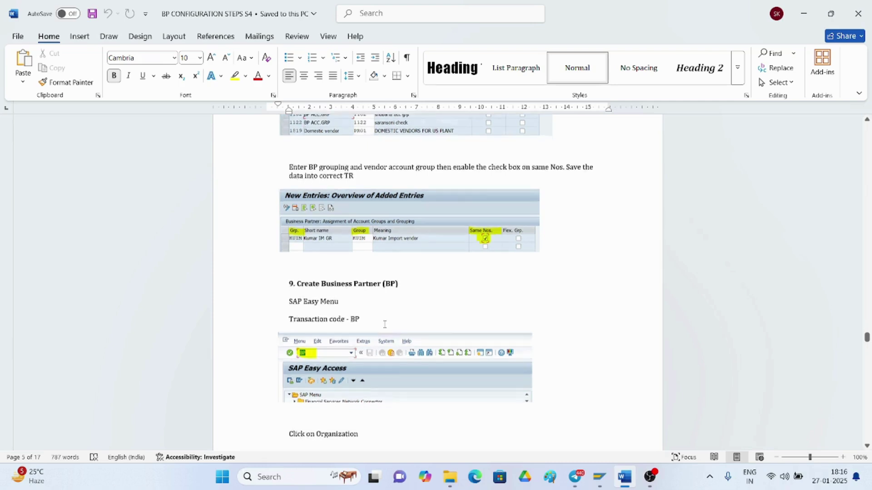
scroll(379, 316, "down", 3)
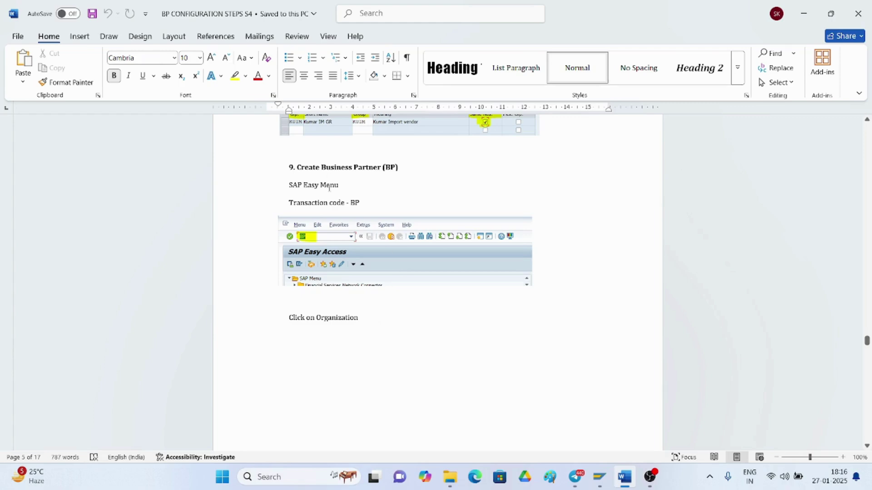
scroll(348, 211, "down", 4)
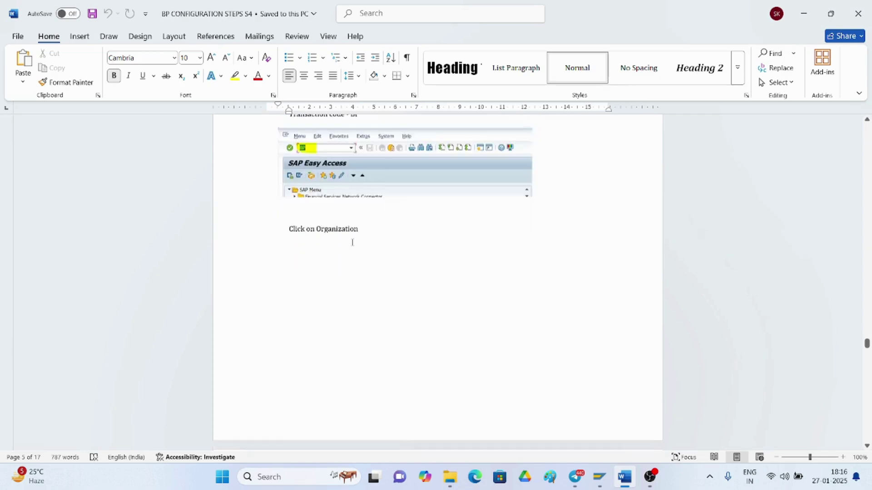
Return to SAP, open transaction BP and start creating a new organization
key("alt+Tab")
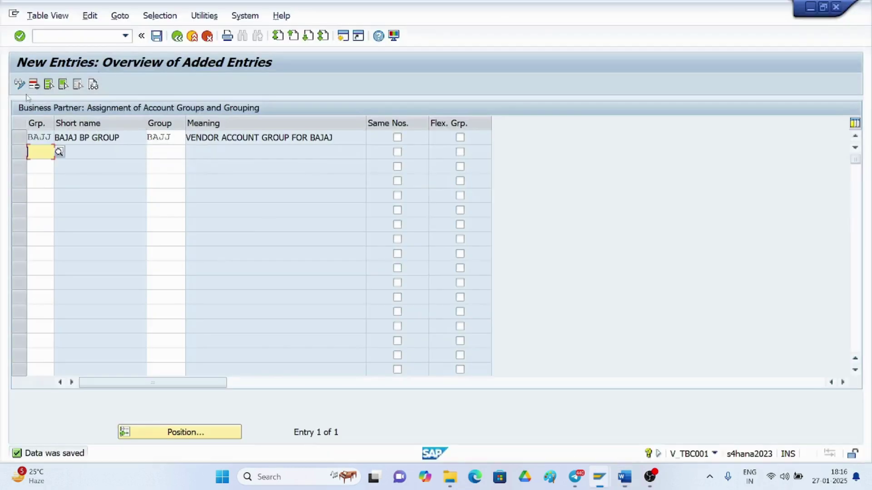
left_click(51, 38)
type("/NBP")
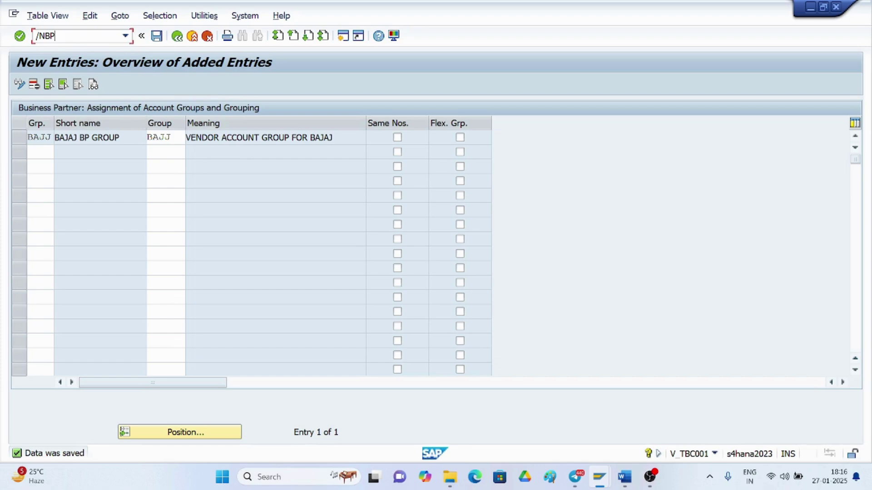
key("Return")
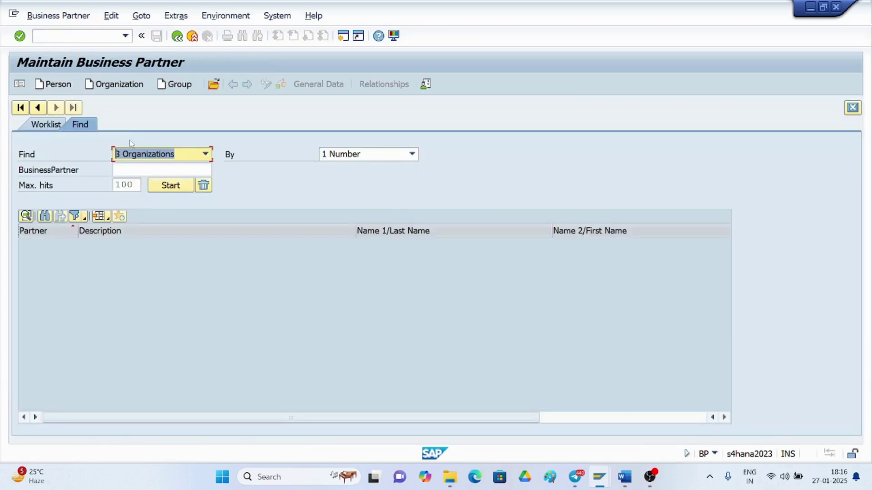
left_click(132, 86)
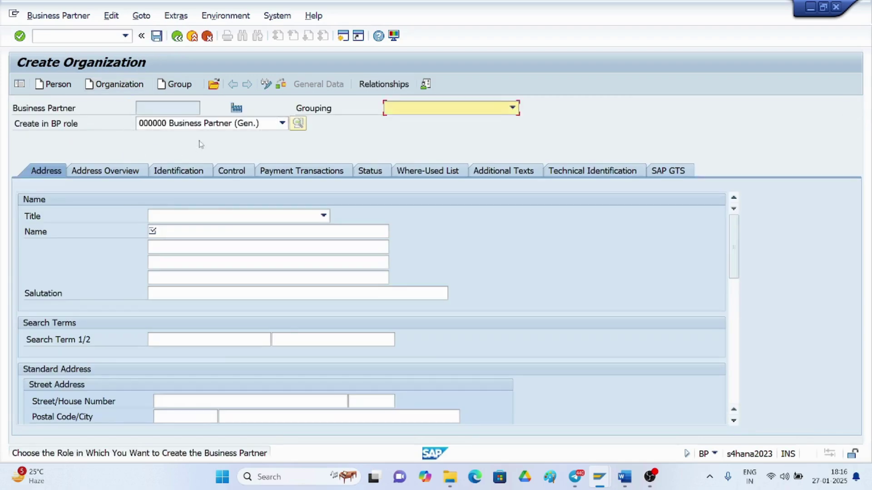
Set the new organization's BP role to FLVN00 FI Vendor and create it in that role
left_click(282, 123)
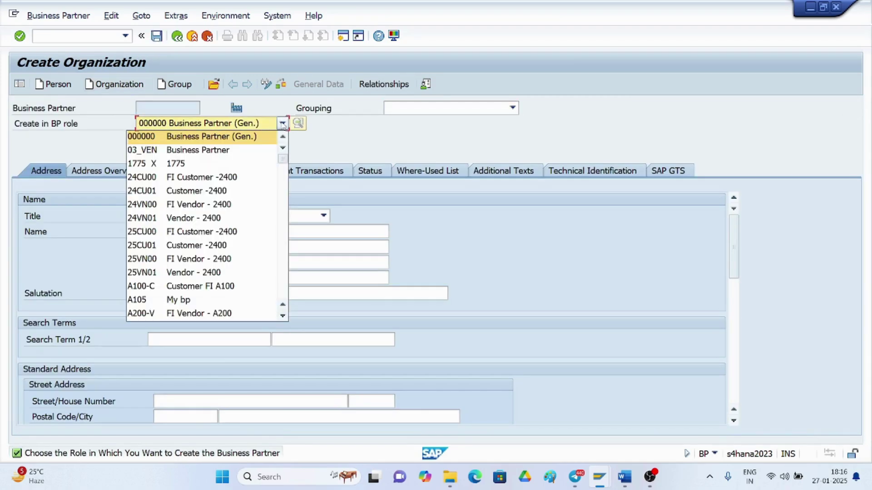
key("f")
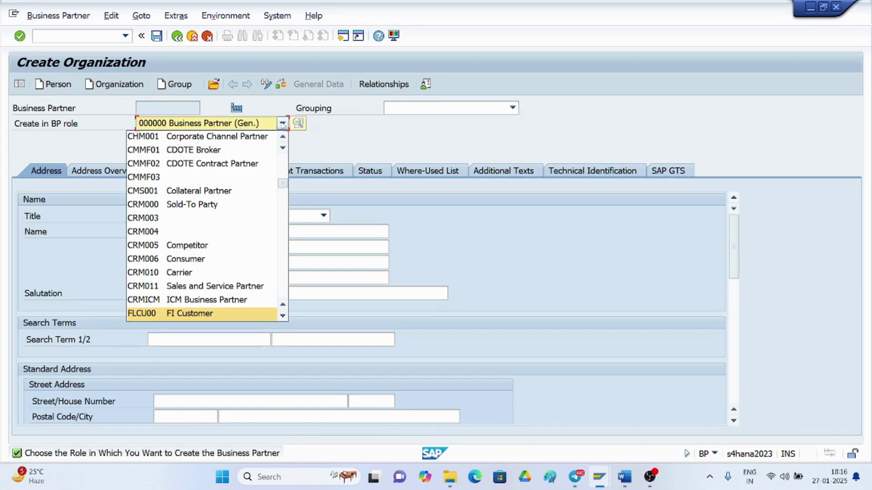
scroll(195, 304, "down", 1)
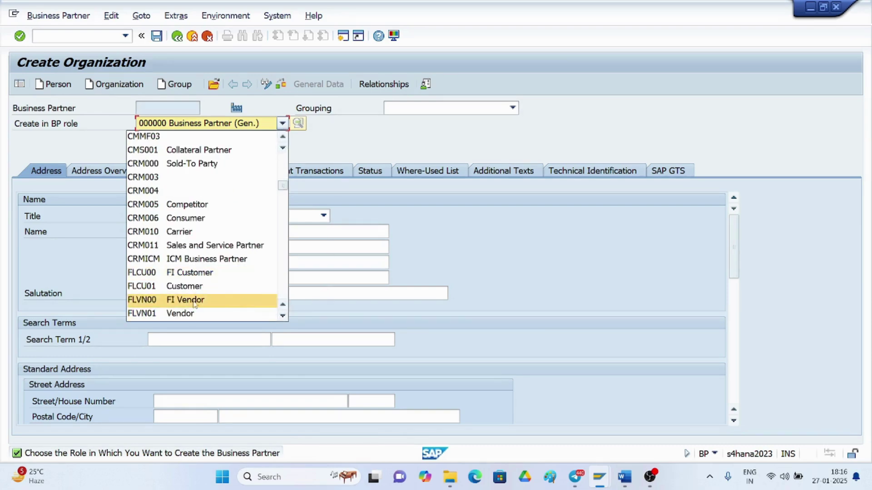
left_click(179, 304)
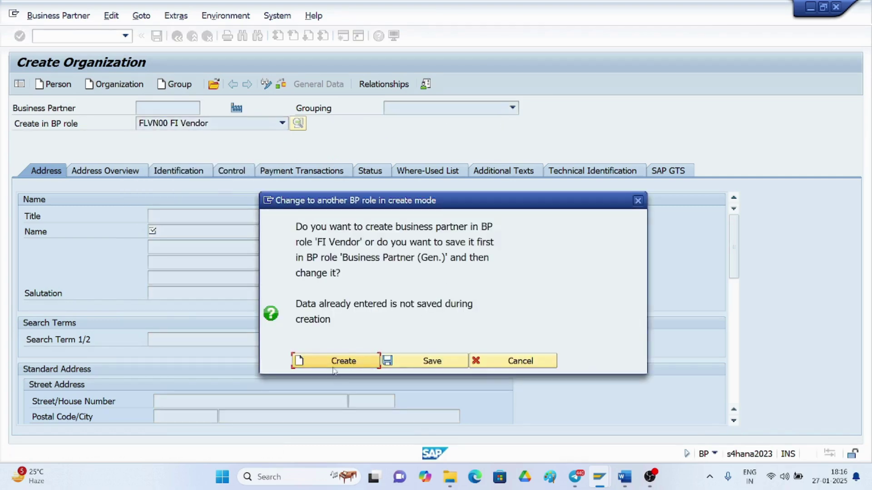
left_click(334, 369)
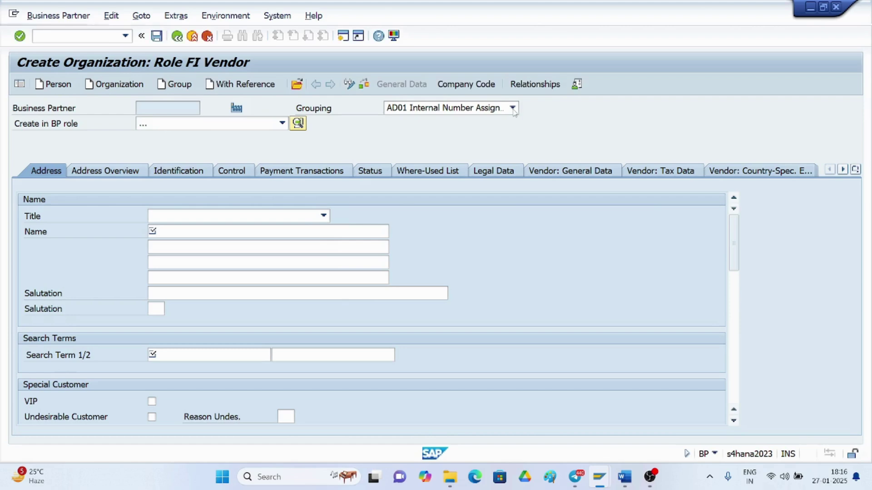
Set the organization's grouping to BAJJ, BP GRP FOR BAJJ
left_click(512, 109)
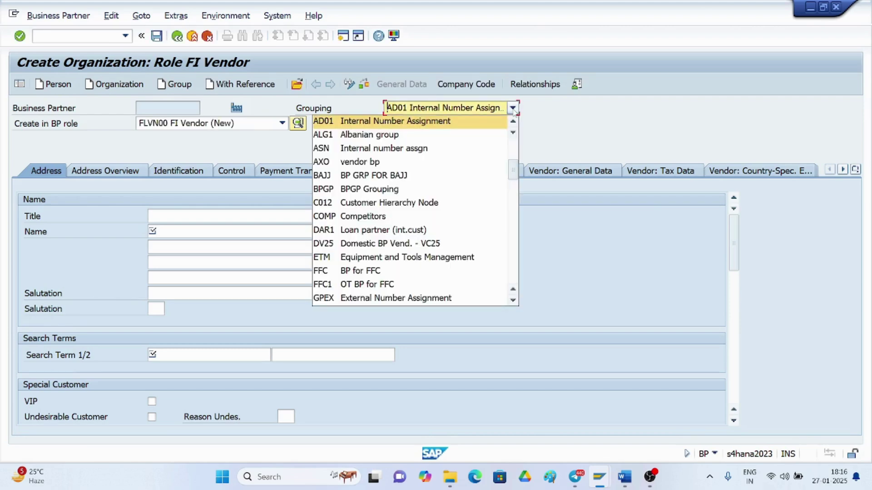
key("b")
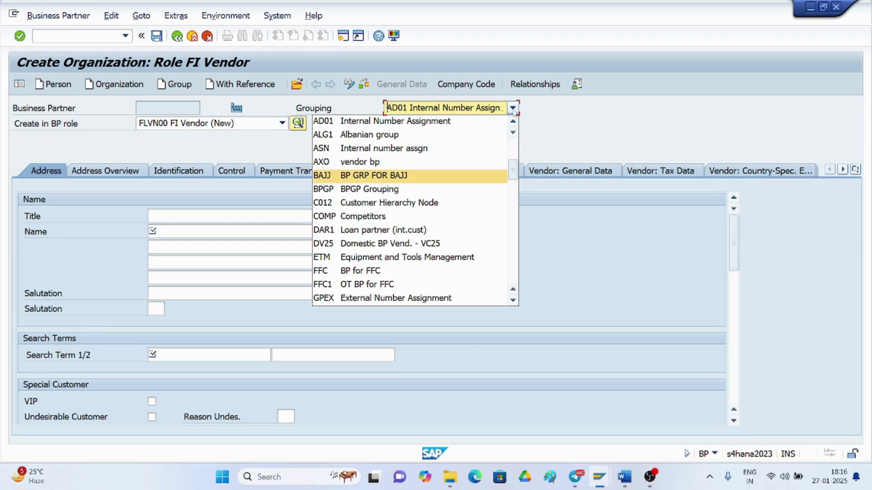
left_click(427, 176)
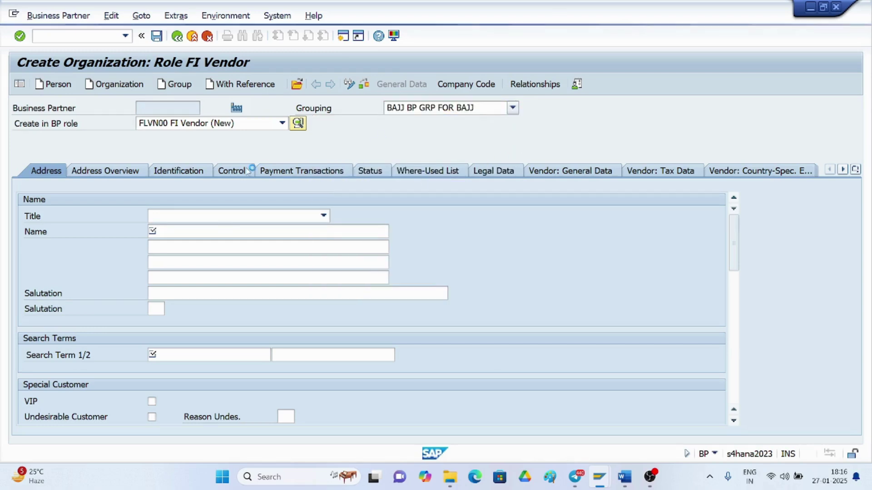
Enter PVR ENTERPRISES as the organization's name in the address data
left_click(324, 215)
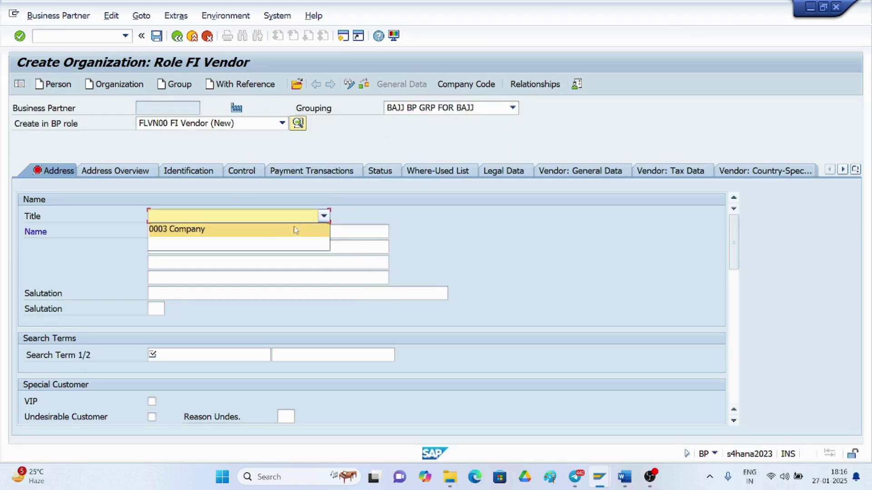
left_click(203, 225)
left_click(183, 227)
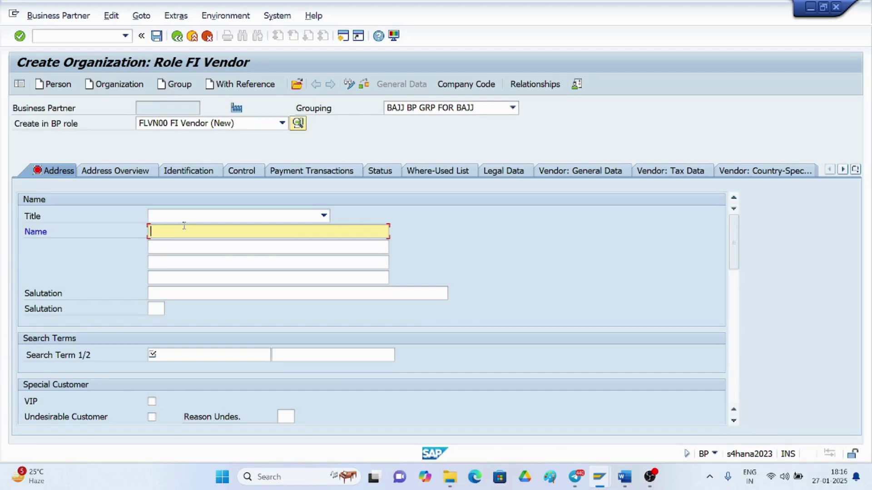
type("PVR ENTERPR")
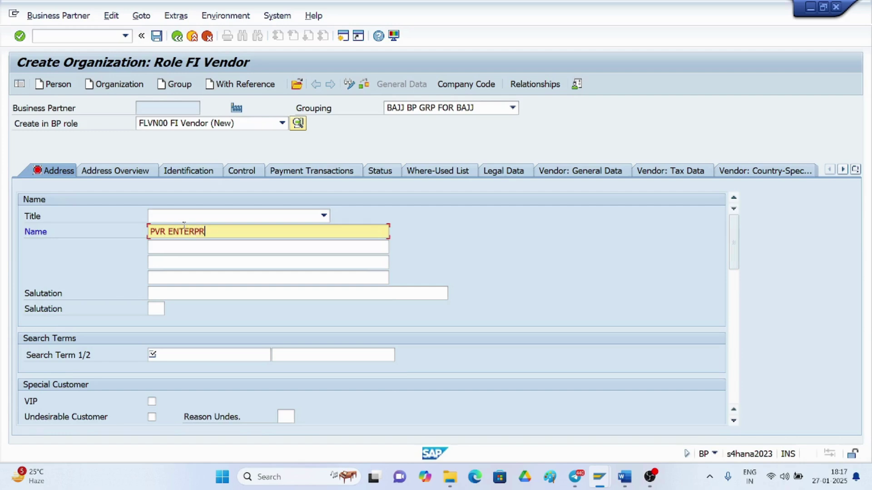
type("ISES")
Look over the remaining address fields and leave the new organization without saving it
scroll(223, 350, "down", 2)
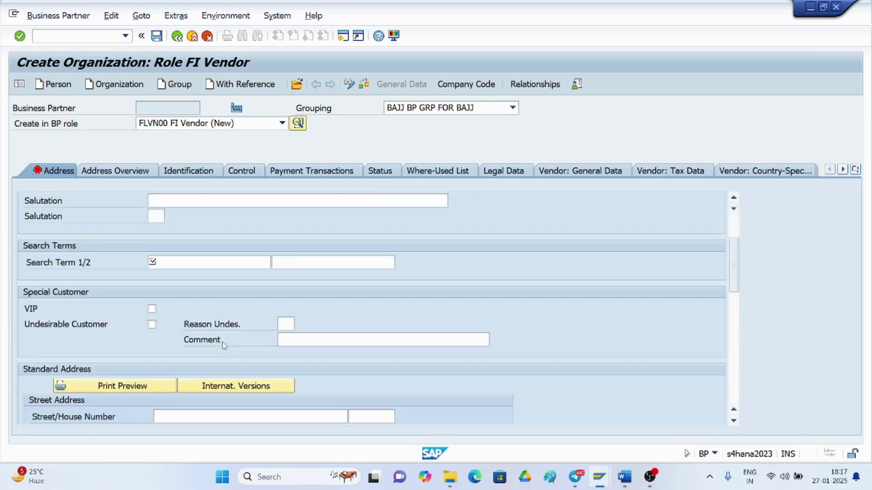
scroll(219, 351, "down", 2)
scroll(218, 356, "up", 4)
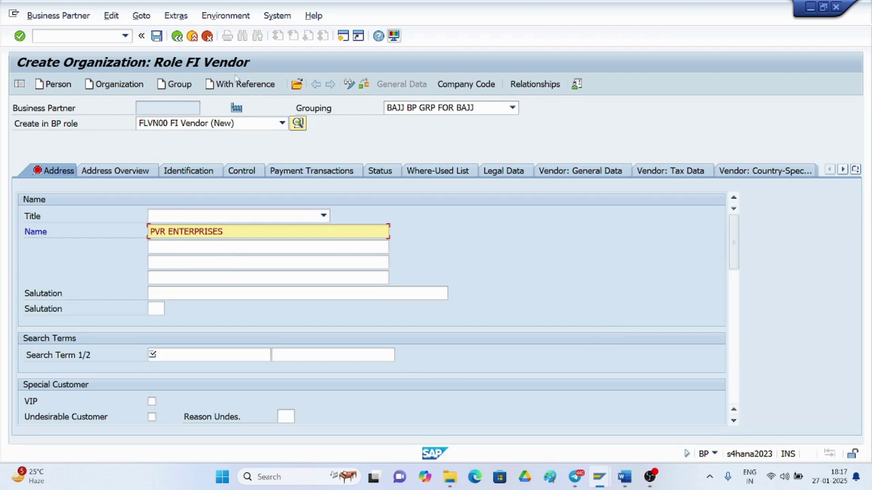
left_click(177, 40)
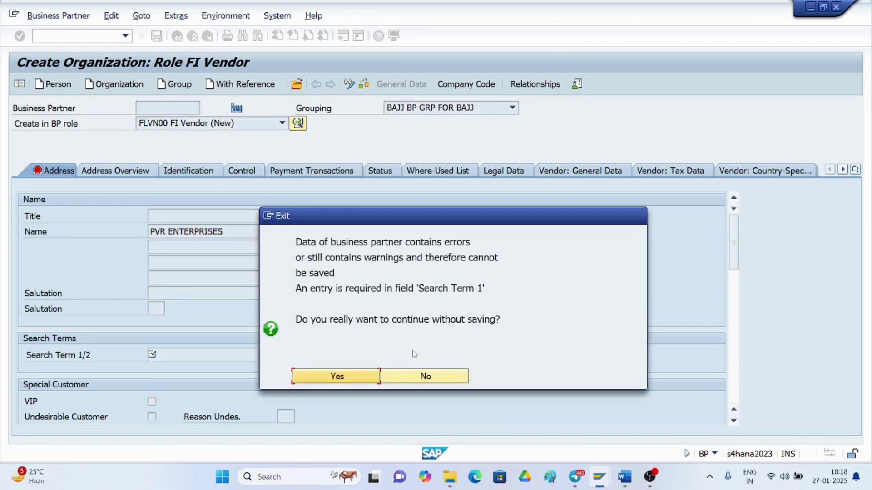
left_click(374, 383)
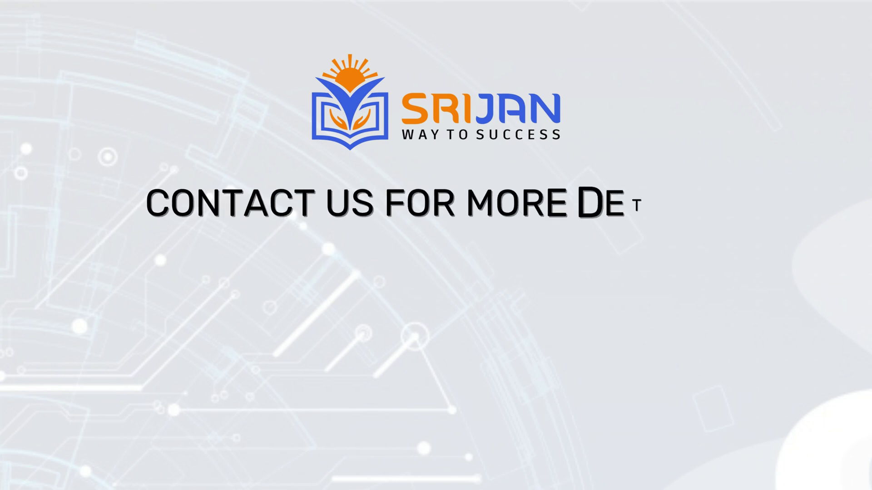